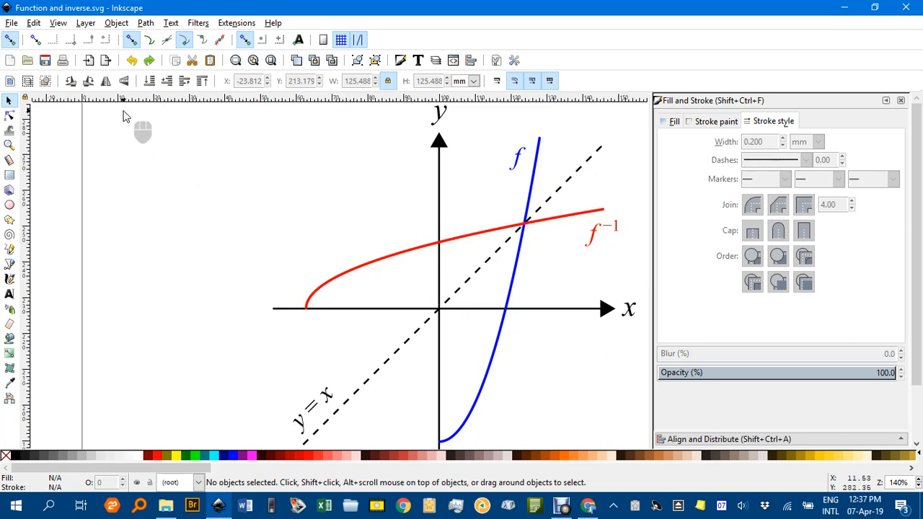
Delete the whole existing function-and-inverse graph from the page.
{"action": "left_click_drag", "start_coordinate": [119, 111], "coordinate": [642, 445]}
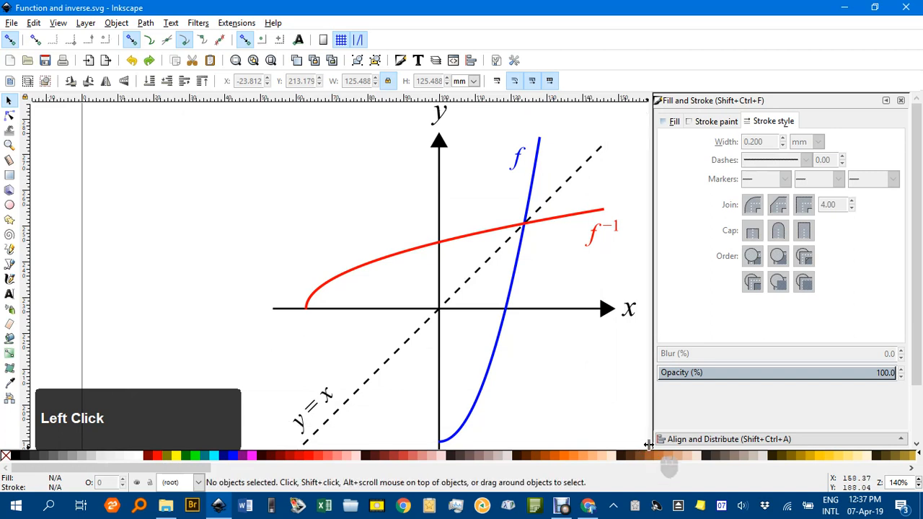
{"action": "key", "text": "Delete"}
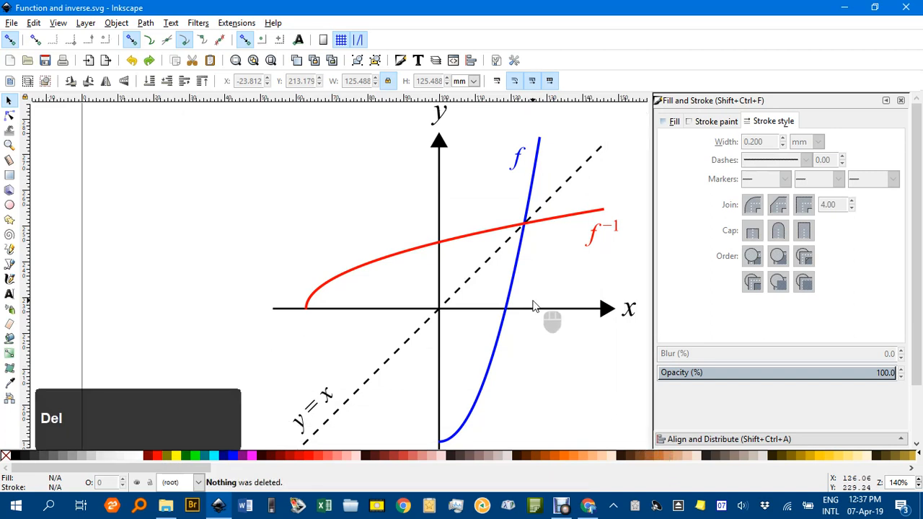
{"action": "scroll", "coordinate": [530, 321], "scroll_direction": "down", "scroll_amount": 1, "text": "ctrl"}
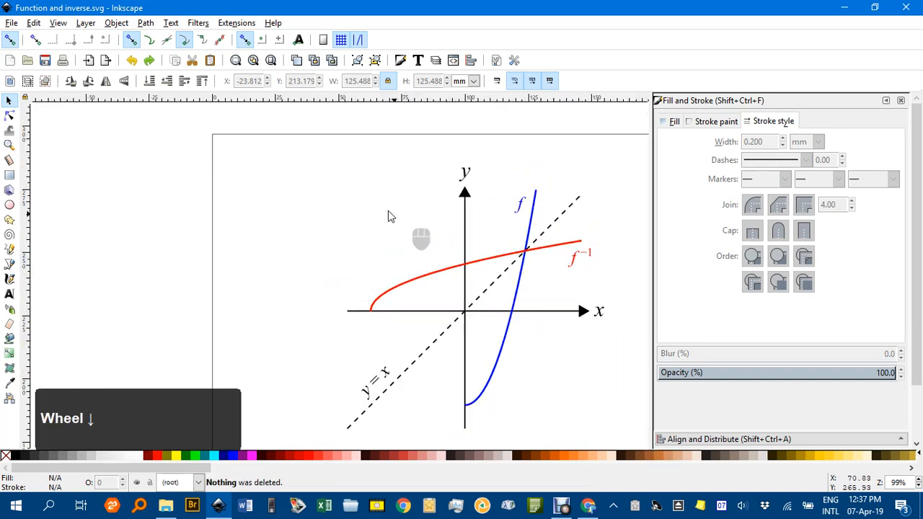
{"action": "left_click_drag", "start_coordinate": [259, 126], "coordinate": [647, 452]}
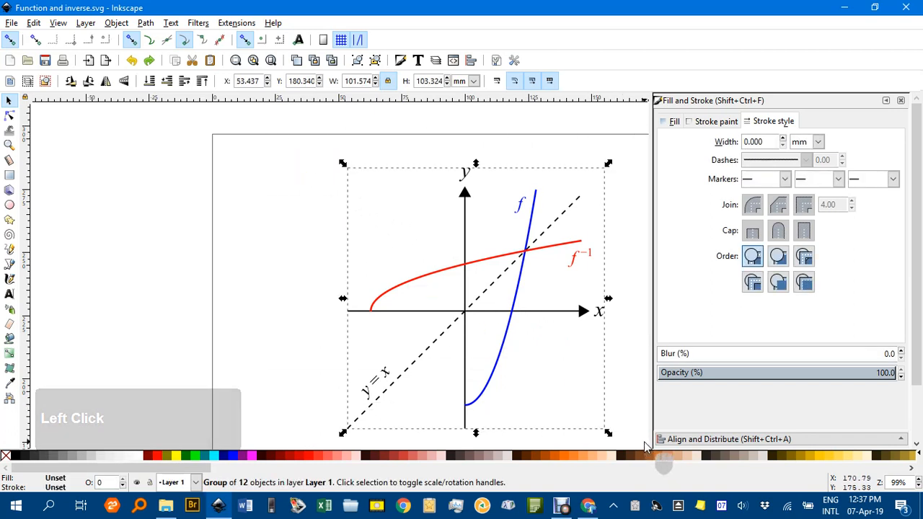
{"action": "key", "text": "Delete"}
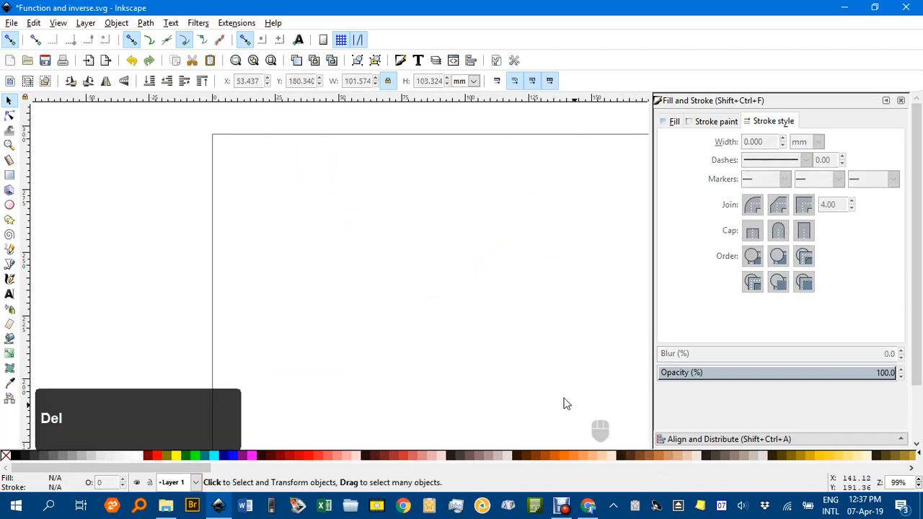
Draw a square about 83 mm wide and plot the function x**2-4 in it with axes, without clipping to the rectangle.
{"action": "left_click", "coordinate": [10, 177]}
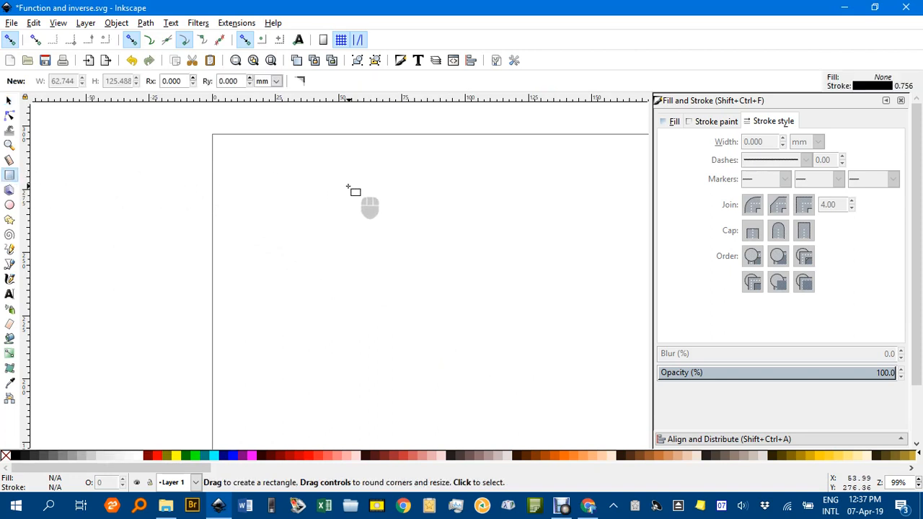
{"action": "mouse_move", "coordinate": [430, 286]}
{"action": "left_mouse_down"}
{"action": "mouse_move", "coordinate": [521, 333]}
{"action": "mouse_move", "coordinate": [544, 374]}
{"action": "mouse_move", "coordinate": [571, 394]}
{"action": "left_mouse_up"}
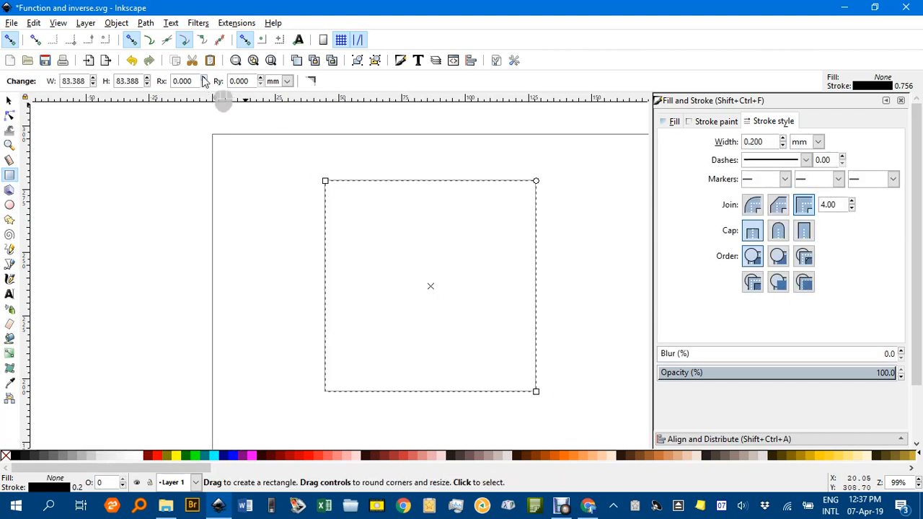
{"action": "left_click", "coordinate": [234, 23]}
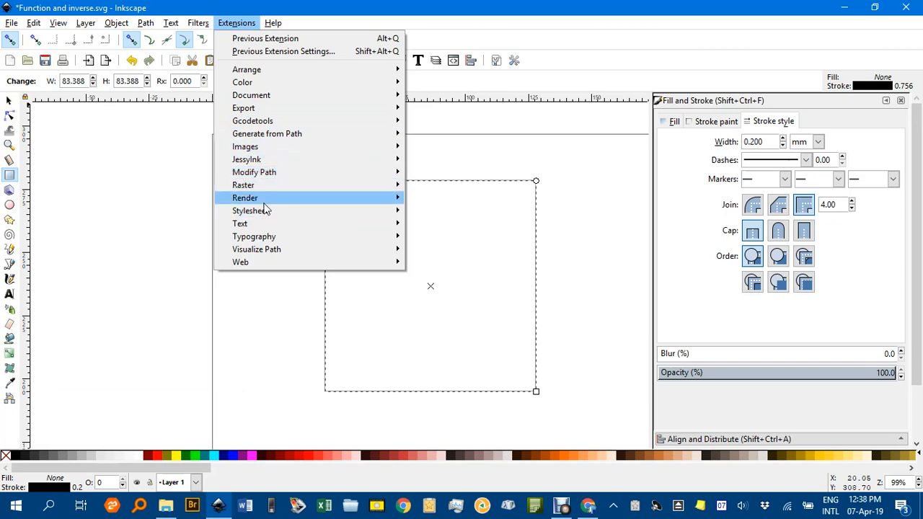
{"action": "mouse_move", "coordinate": [272, 199]}
{"action": "left_click", "coordinate": [474, 275]}
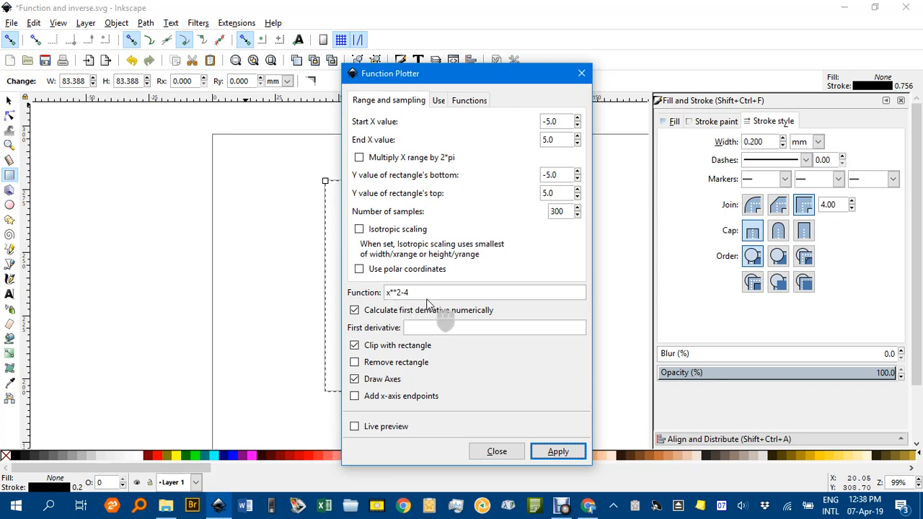
{"action": "left_click", "coordinate": [355, 346]}
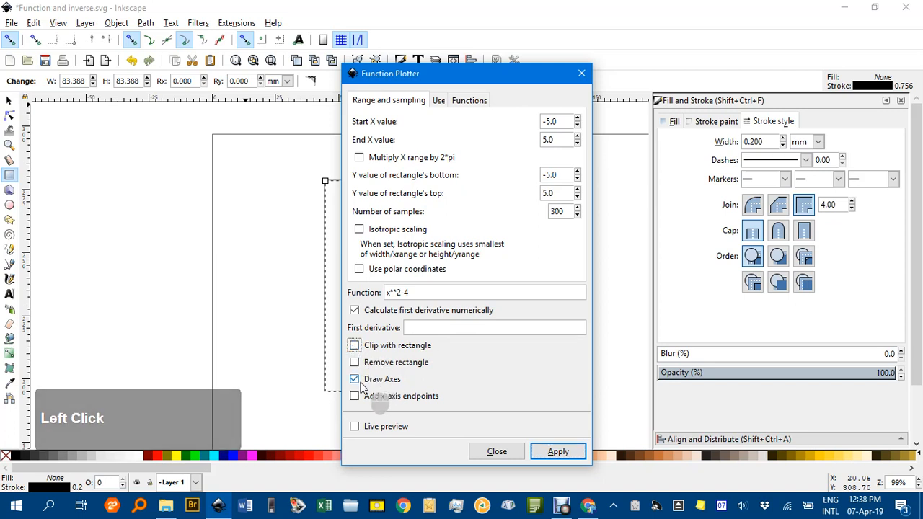
{"action": "left_click", "coordinate": [546, 448]}
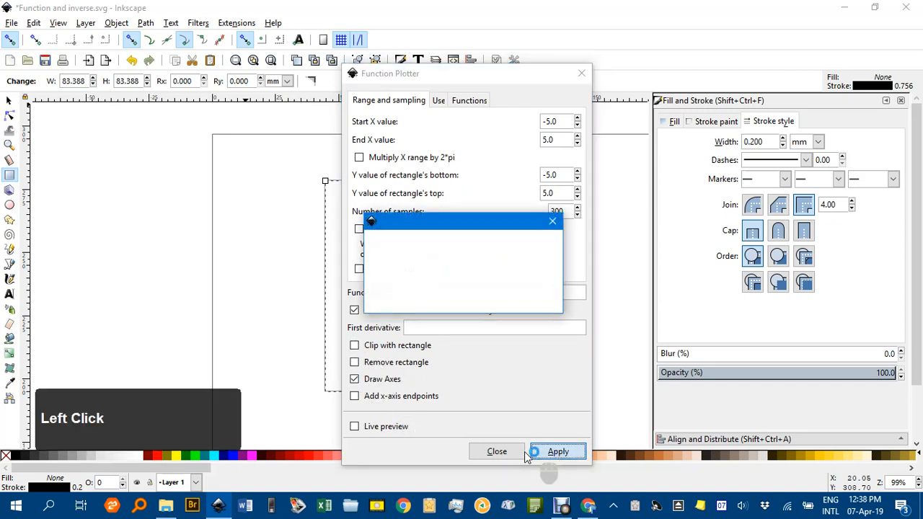
{"action": "left_click", "coordinate": [497, 452]}
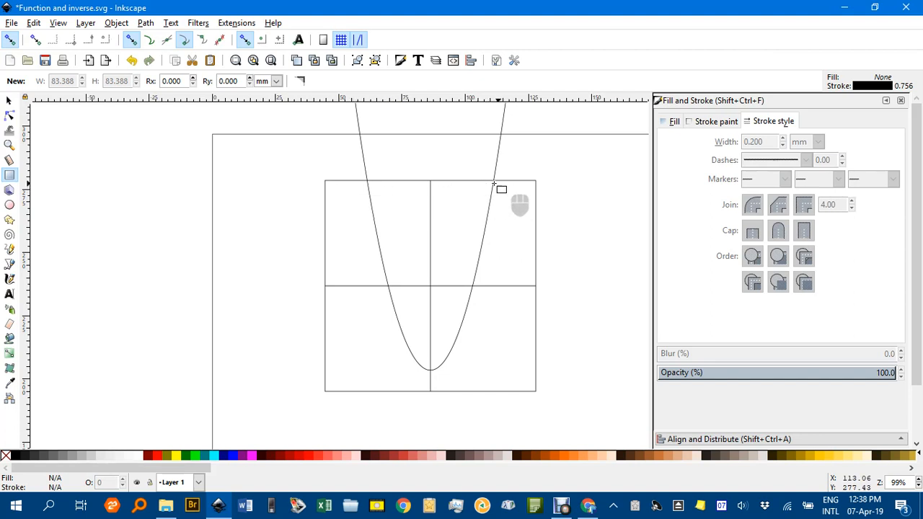
Break apart the plotted path so the parabola and the two axes become separate objects.
{"action": "left_click", "coordinate": [8, 100]}
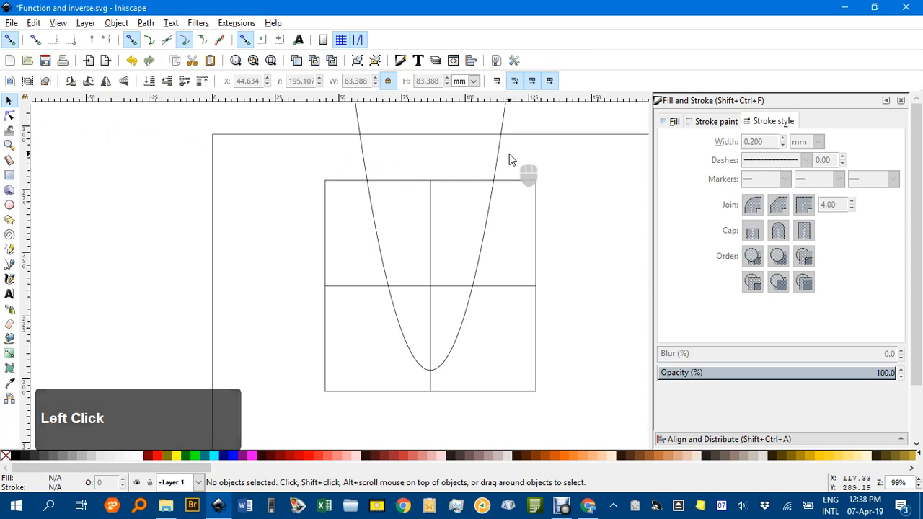
{"action": "left_click", "coordinate": [495, 166]}
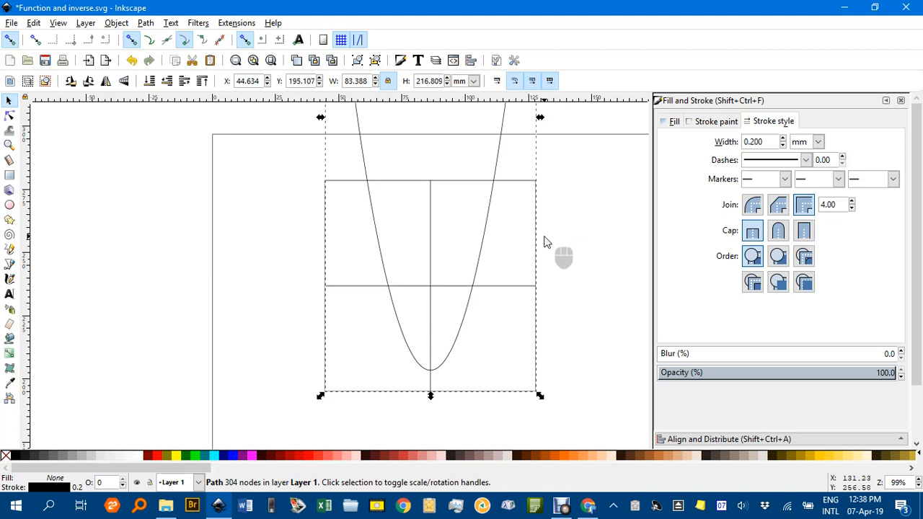
{"action": "key", "text": "ctrl+shift"}
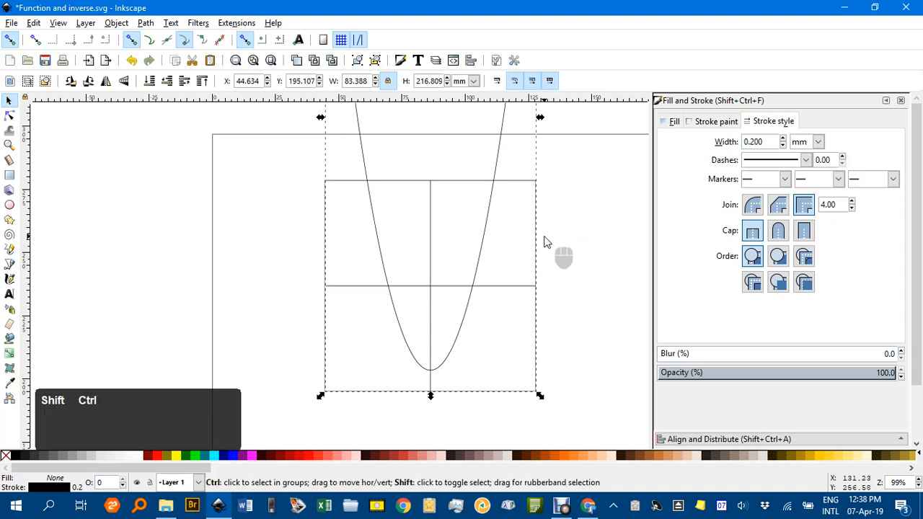
{"action": "key", "text": "ctrl+shift+k"}
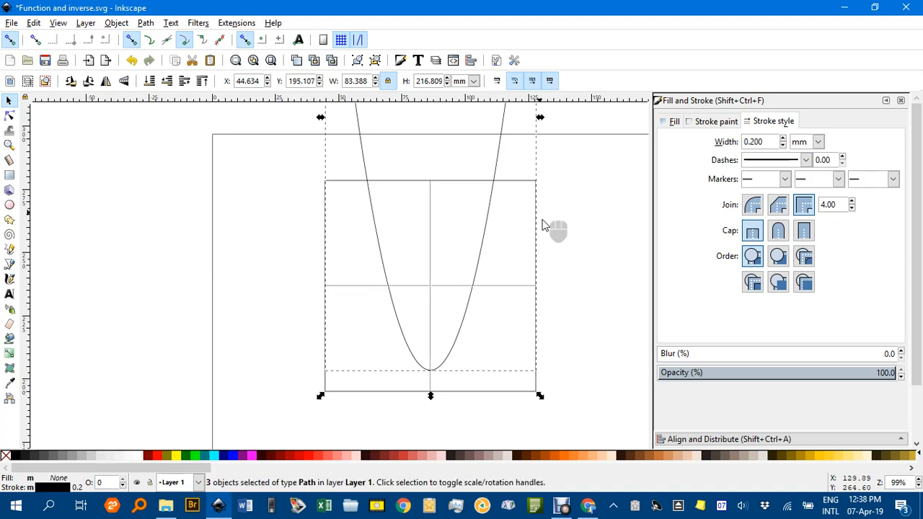
{"action": "left_click", "coordinate": [551, 244]}
Break the parabola at its two nodes nearest the square's upper edge and split it into separate paths.
{"action": "left_click", "coordinate": [496, 159]}
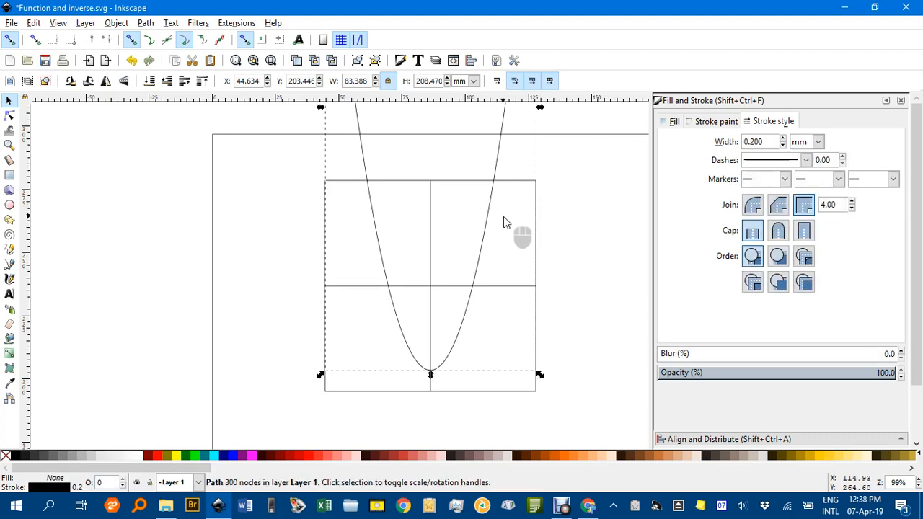
{"action": "key", "text": "n"}
{"action": "scroll", "coordinate": [500, 186], "scroll_direction": "up", "scroll_amount": 3}
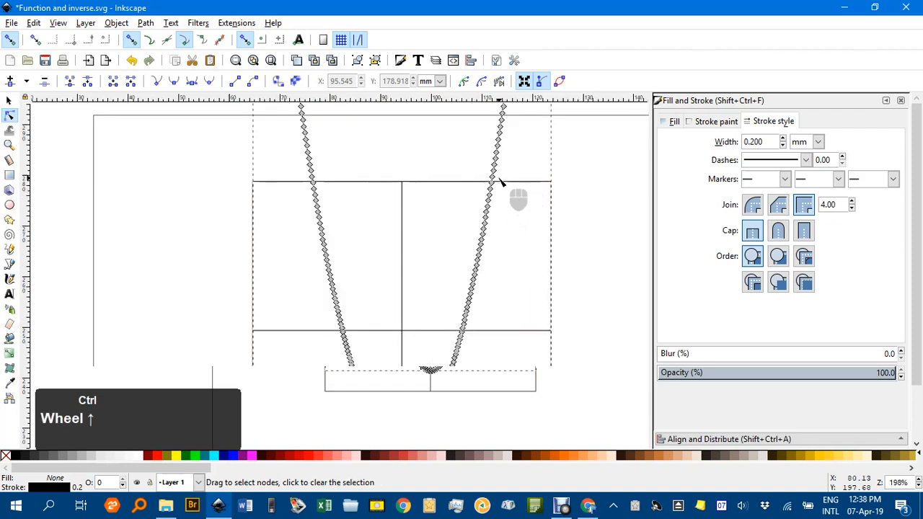
{"action": "scroll", "coordinate": [495, 198], "scroll_direction": "up", "scroll_amount": 2}
{"action": "middle_click", "coordinate": [497, 200]}
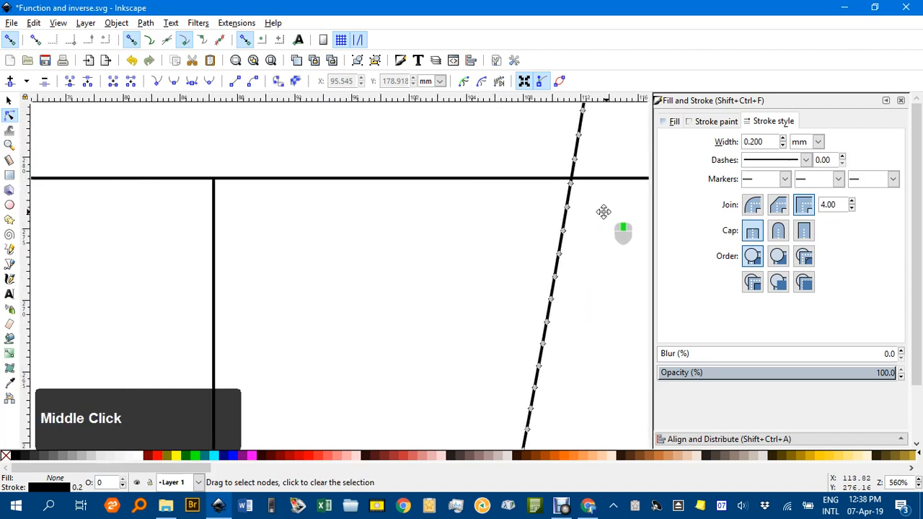
{"action": "left_click", "coordinate": [572, 186]}
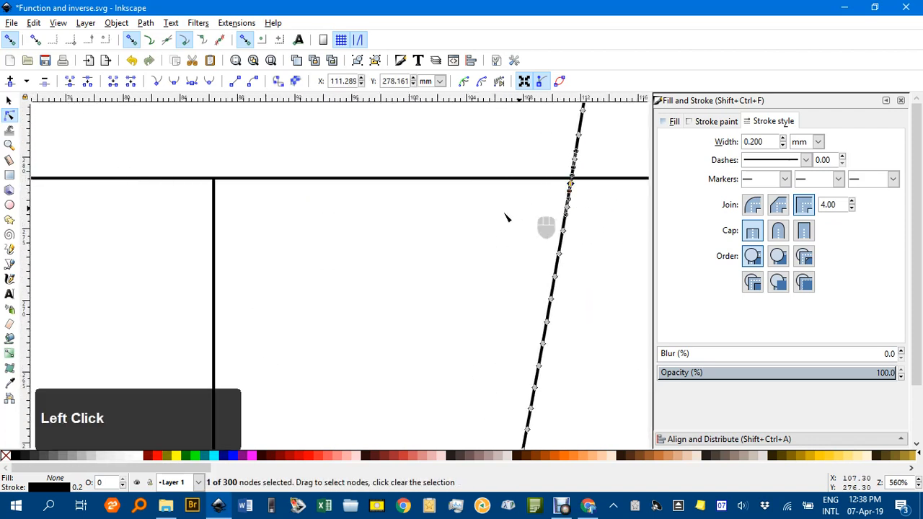
{"action": "middle_click", "coordinate": [364, 248]}
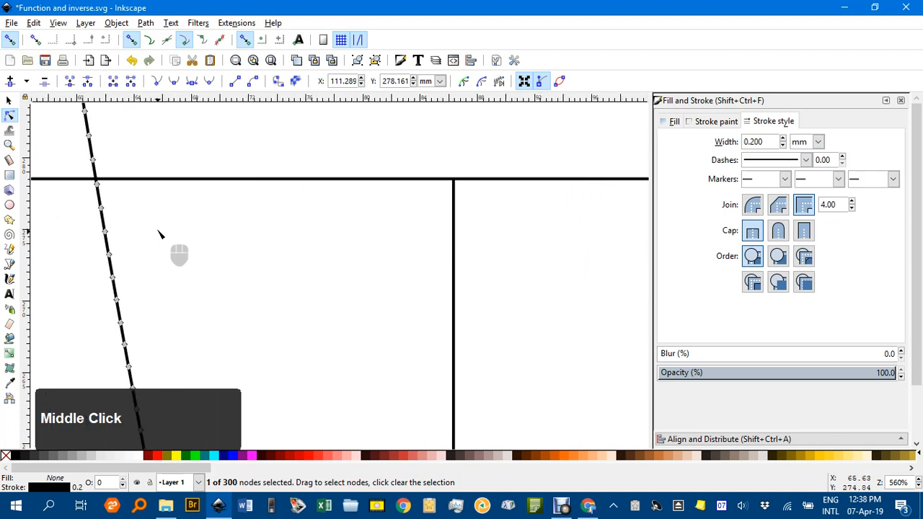
{"action": "left_click", "coordinate": [95, 184], "text": "shift"}
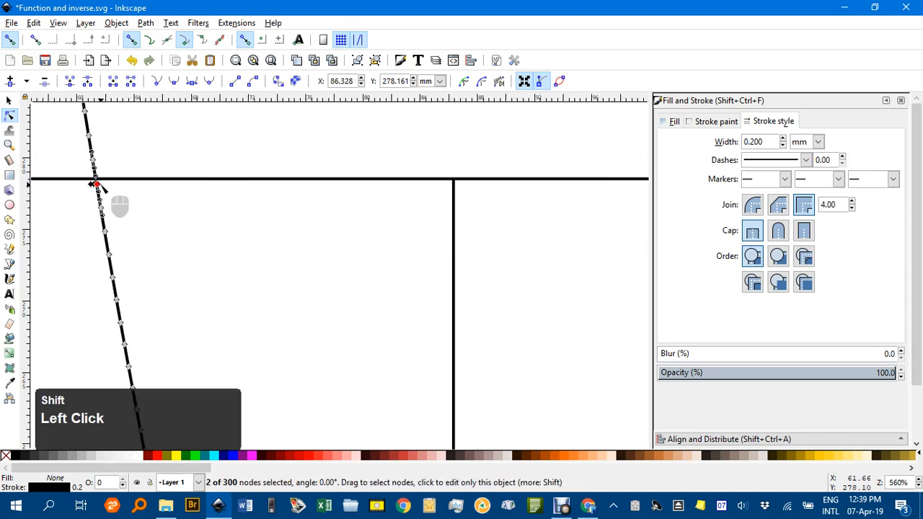
{"action": "left_click", "coordinate": [87, 82]}
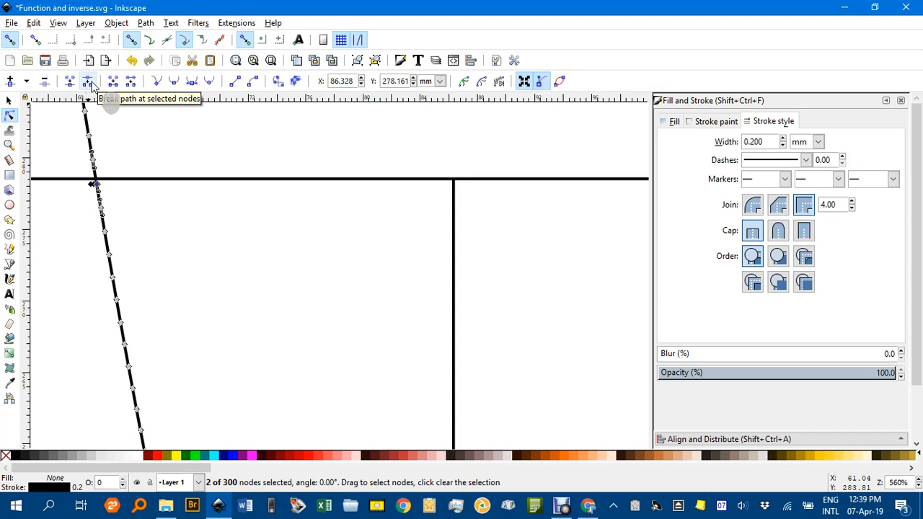
{"action": "left_click", "coordinate": [147, 24]}
{"action": "left_click", "coordinate": [215, 205]}
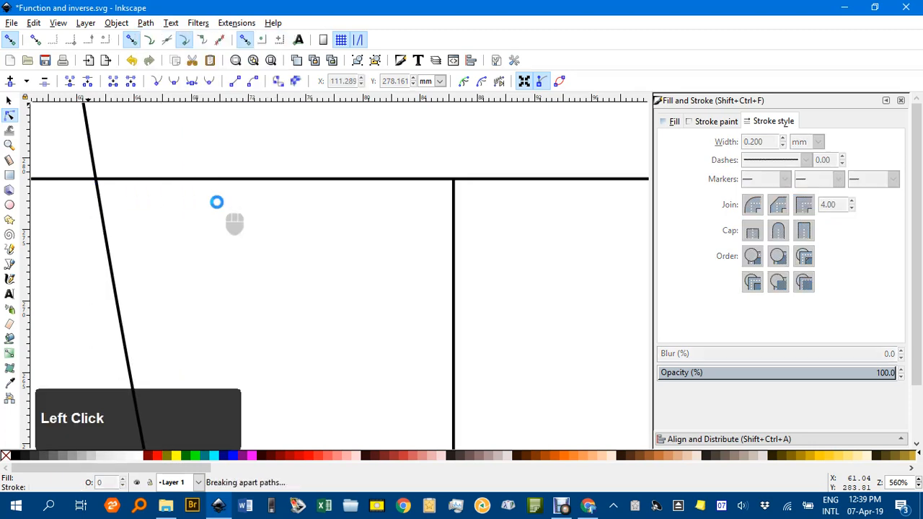
Delete the two parabola pieces that extend above the square.
{"action": "scroll", "coordinate": [372, 248], "scroll_direction": "down", "scroll_amount": 5, "text": "ctrl"}
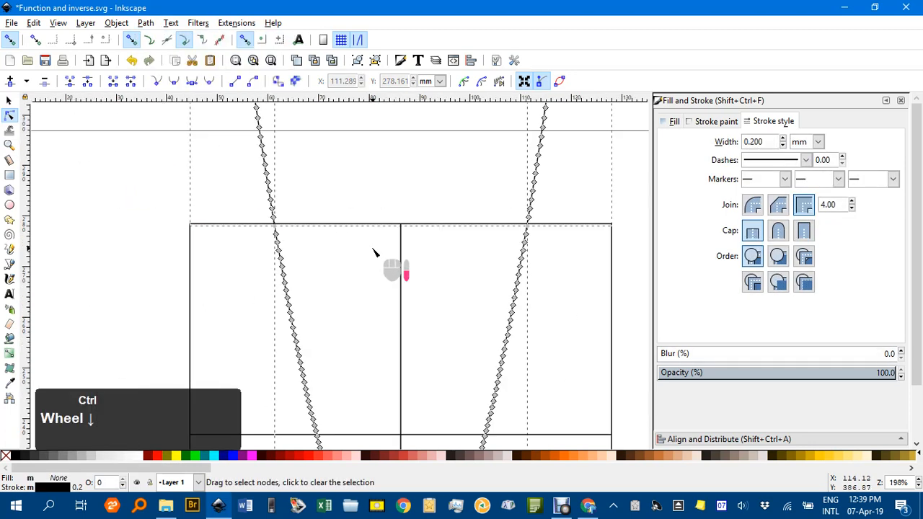
{"action": "left_click", "coordinate": [9, 100]}
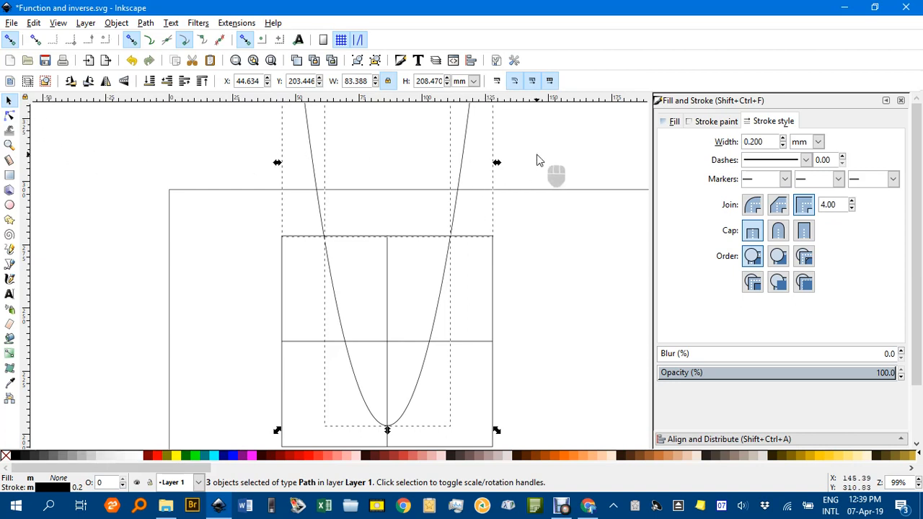
{"action": "left_click", "coordinate": [473, 160]}
{"action": "left_click", "coordinate": [463, 158]}
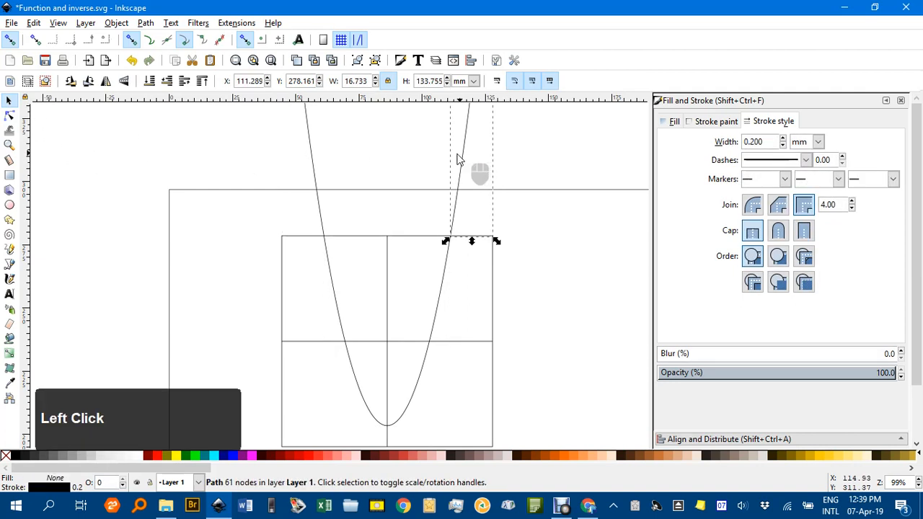
{"action": "left_click", "coordinate": [318, 165], "text": "shift"}
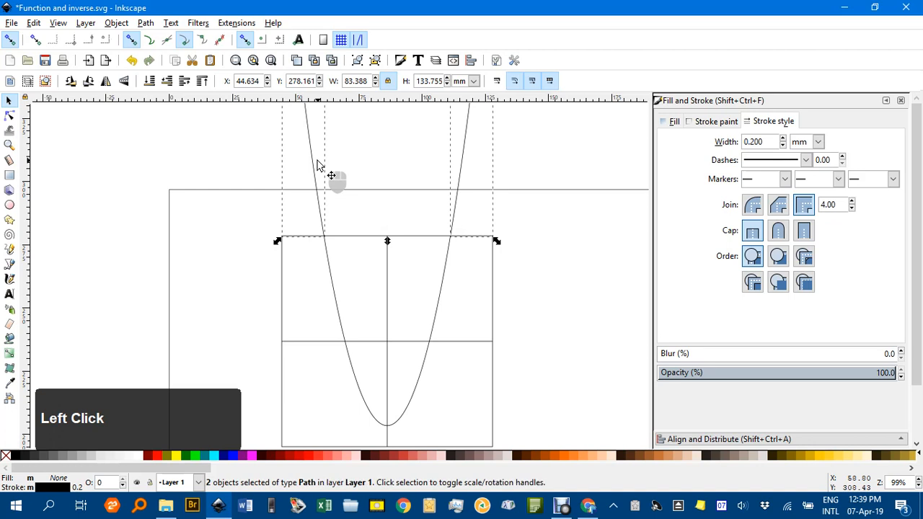
{"action": "key", "text": "Delete"}
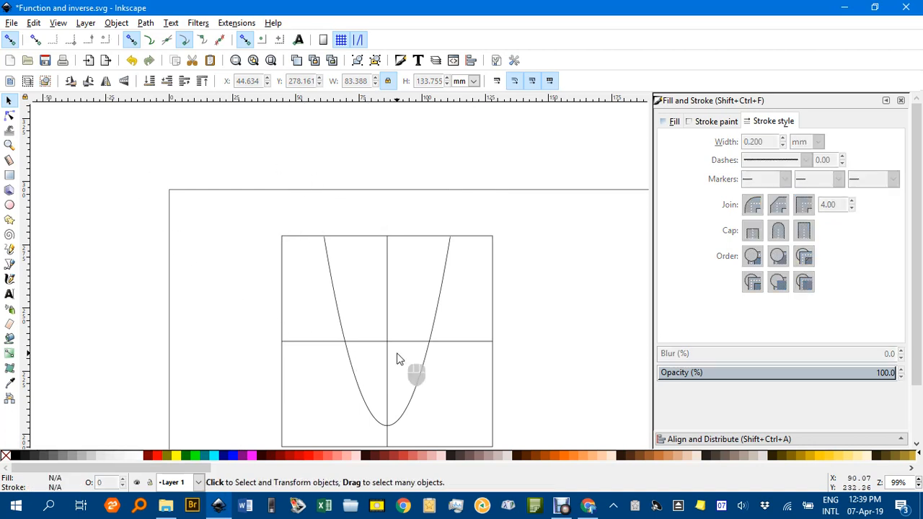
Give the remaining parabola a blue (#0000FF) stroke with a width of 0.7 mm.
{"action": "left_click_drag", "start_coordinate": [397, 353], "coordinate": [367, 275]}
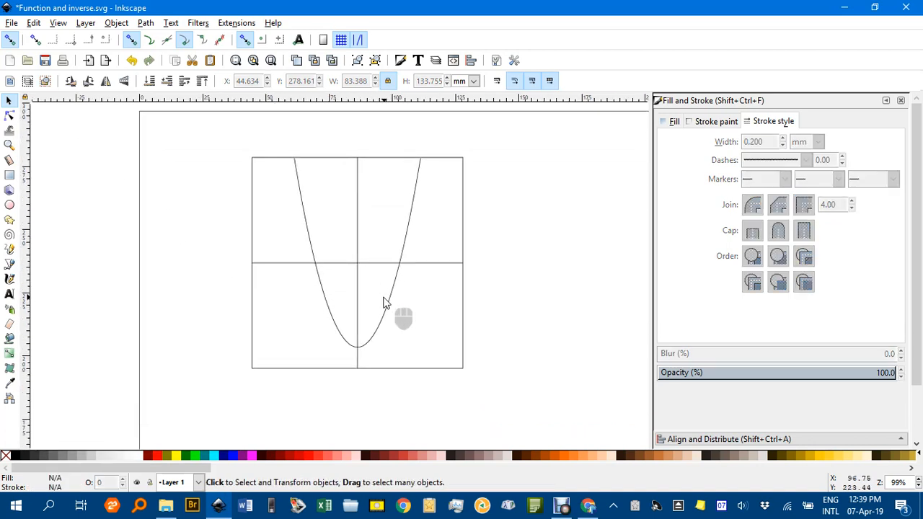
{"action": "left_click", "coordinate": [390, 306]}
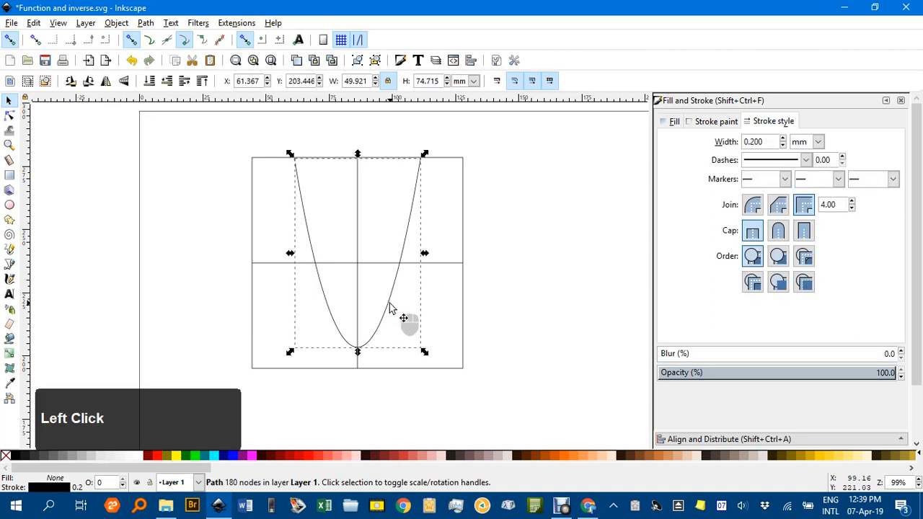
{"action": "left_click", "coordinate": [233, 462], "text": "shift"}
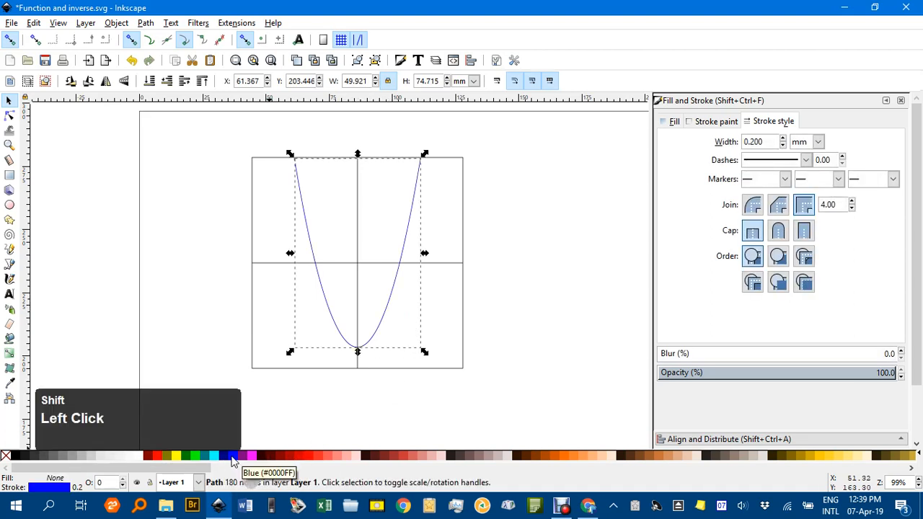
{"action": "left_click", "coordinate": [785, 142]}
{"action": "triple_click", "coordinate": [785, 139]}
{"action": "left_click", "coordinate": [785, 140]}
{"action": "left_click", "coordinate": [785, 139]}
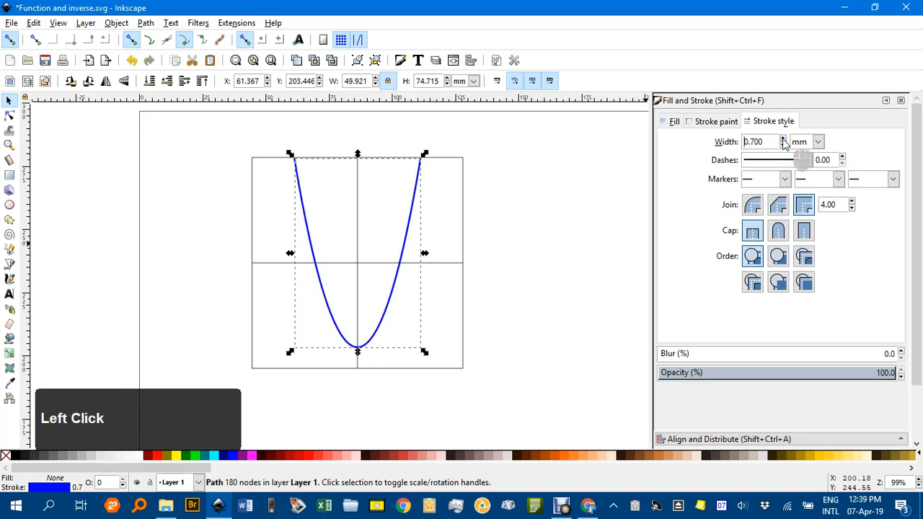
{"action": "left_click", "coordinate": [416, 287]}
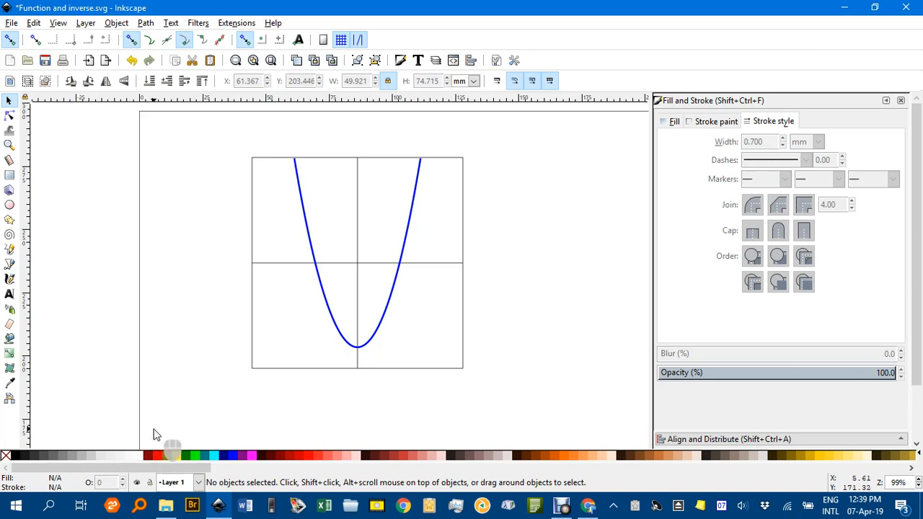
Draw a straight diagonal line from the square's lower-left corner to its upper-right corner.
{"action": "key", "text": "b"}
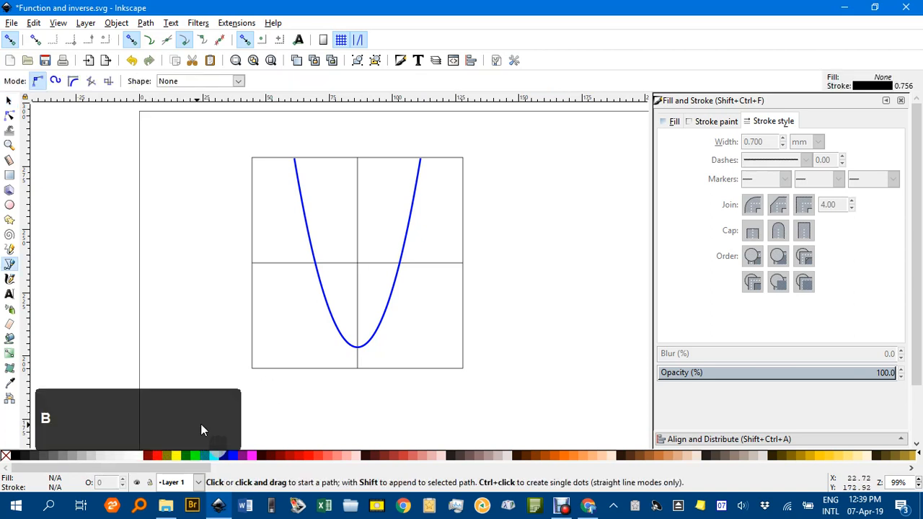
{"action": "left_click", "coordinate": [252, 368]}
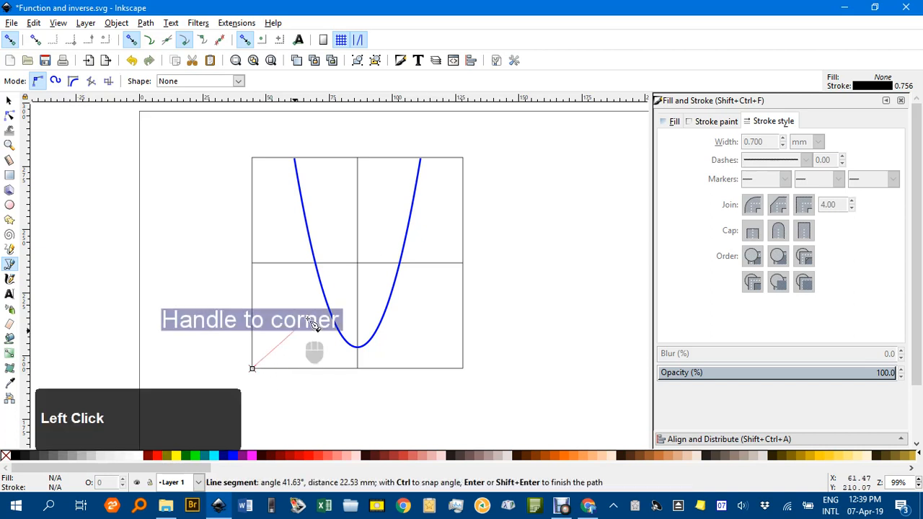
{"action": "left_click", "coordinate": [463, 157]}
{"action": "key", "text": "Return"}
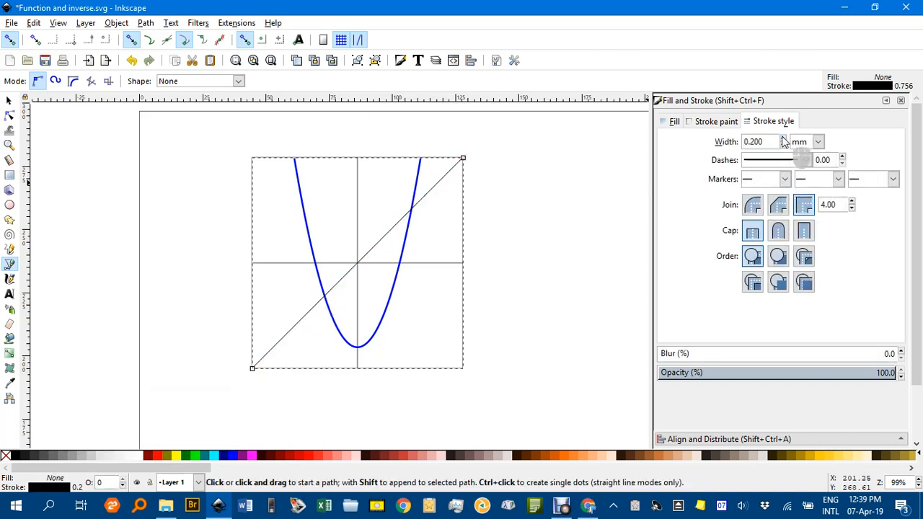
Set the diagonal line's stroke width to 0.4 mm and give it a short-dashed pattern, ending with nothing selected.
{"action": "double_click", "coordinate": [783, 139]}
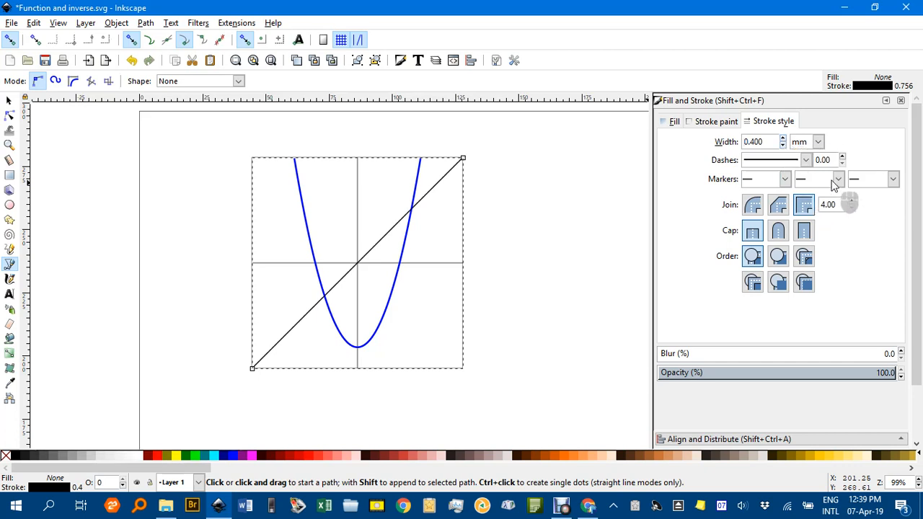
{"action": "left_click", "coordinate": [806, 159]}
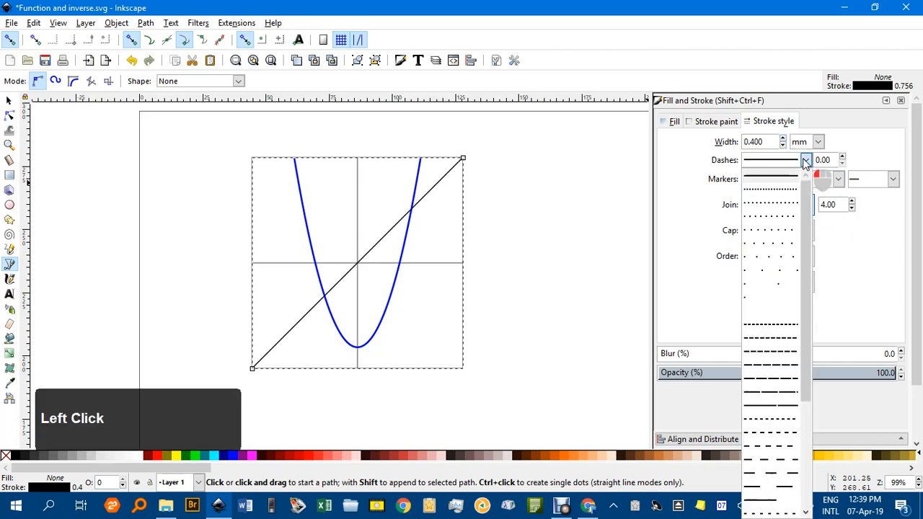
{"action": "left_click", "coordinate": [771, 449]}
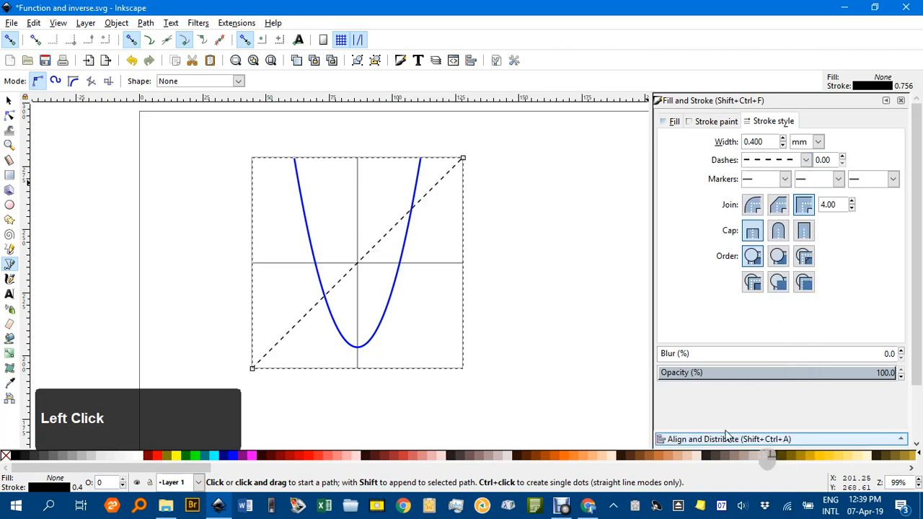
{"action": "left_click", "coordinate": [9, 100]}
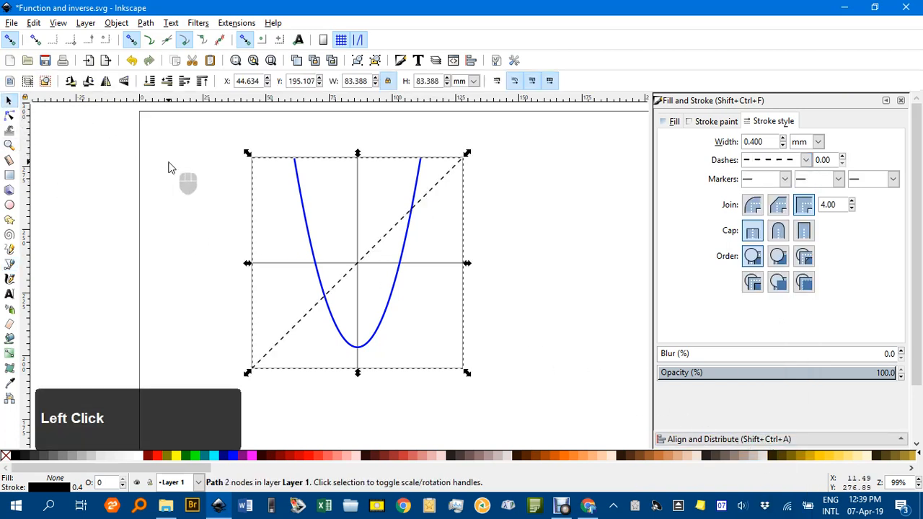
{"action": "left_click", "coordinate": [212, 182]}
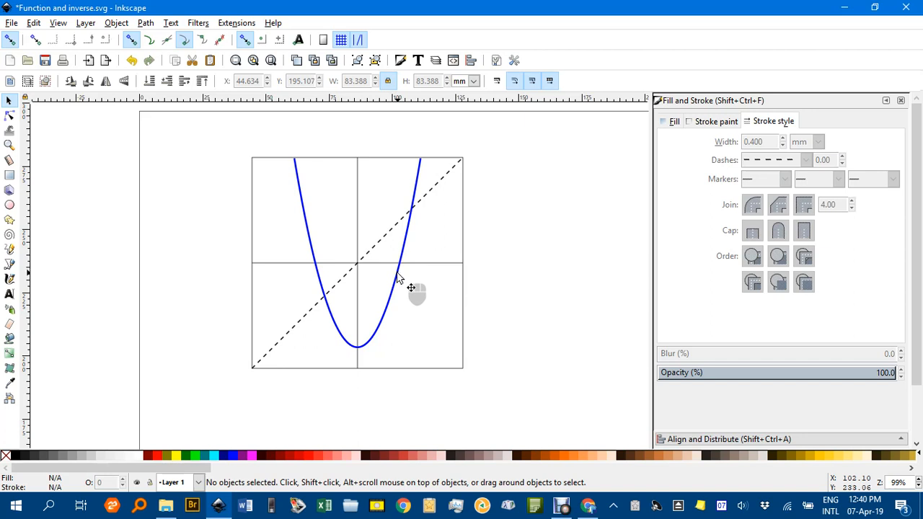
Review the mirror.zip installation notes below the graph and the Mirror extension's web page in the browser, and return to Inkscape.
{"action": "scroll", "coordinate": [443, 262], "scroll_direction": "down", "scroll_amount": 8}
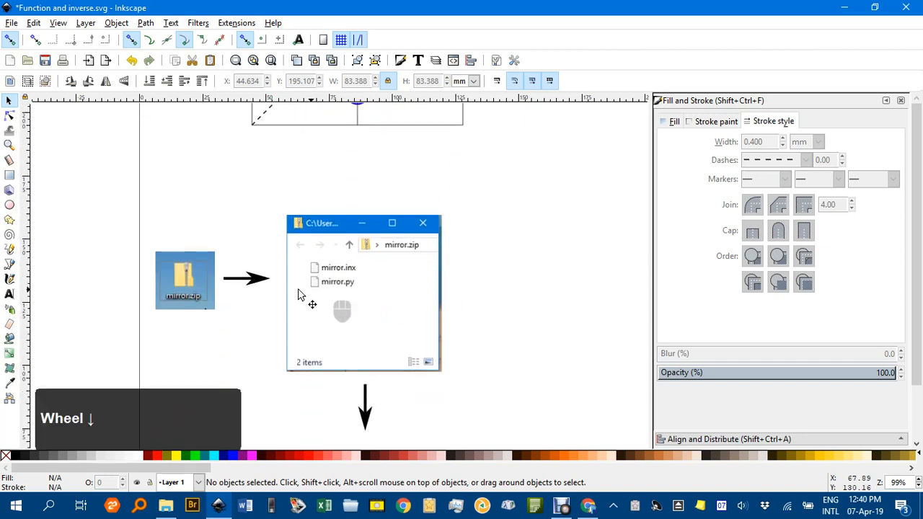
{"action": "scroll", "coordinate": [195, 310], "scroll_direction": "down", "scroll_amount": 2}
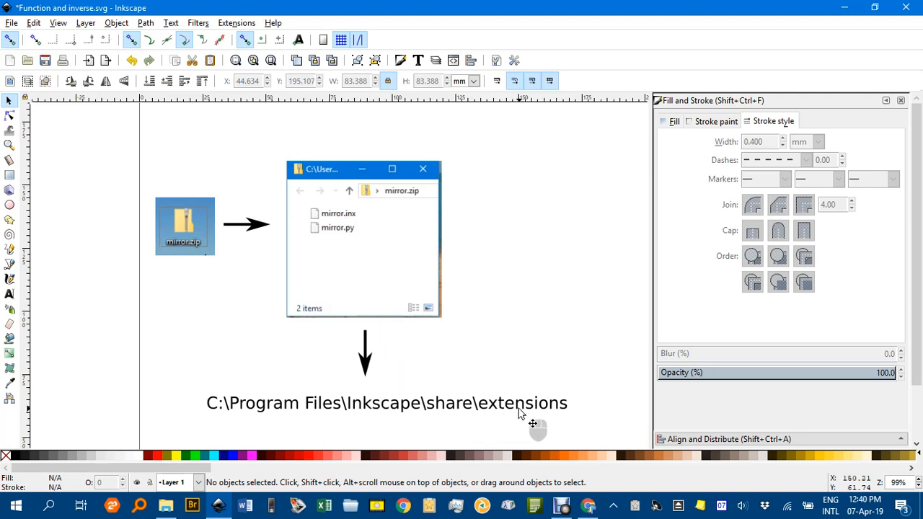
{"action": "left_click", "coordinate": [588, 507]}
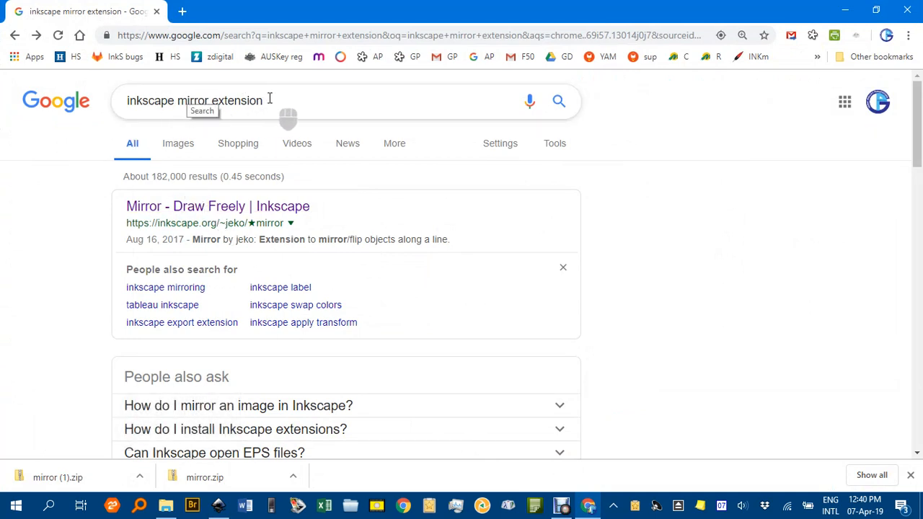
{"action": "left_click", "coordinate": [207, 215]}
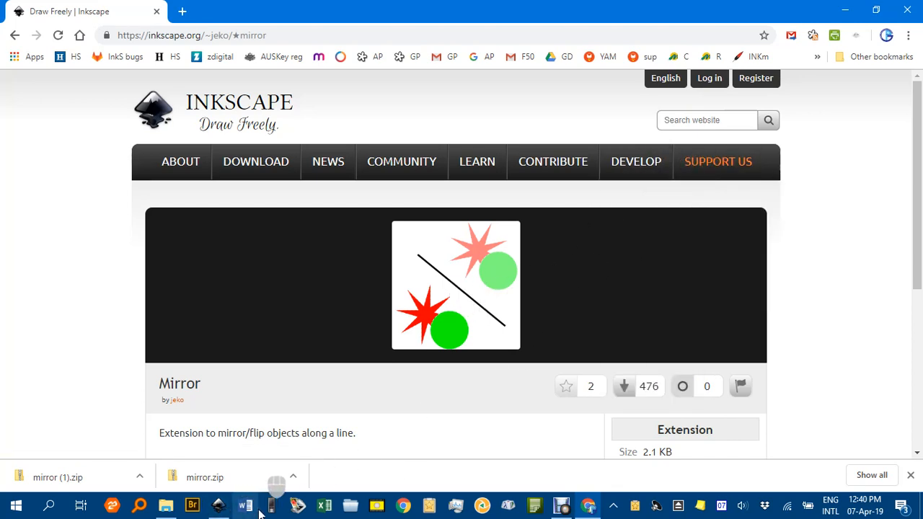
{"action": "left_click", "coordinate": [218, 506]}
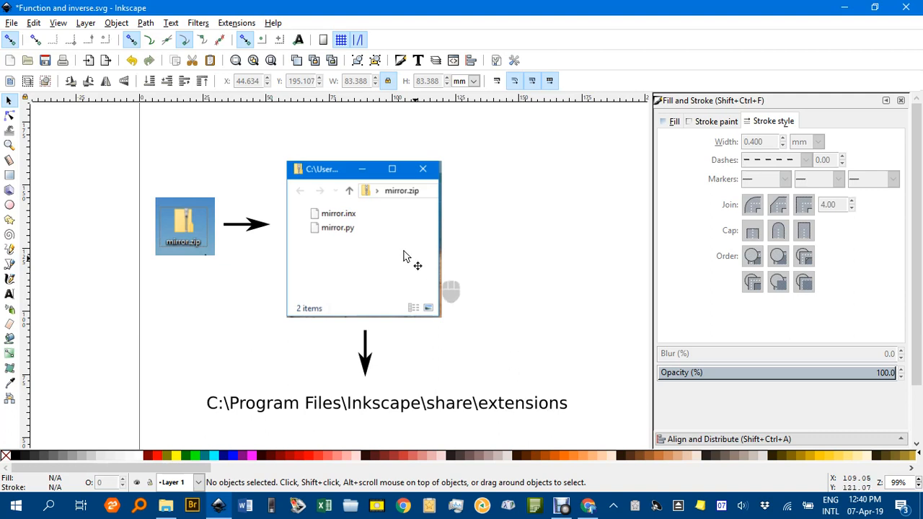
Try the Mirror extension on the blue parabola with the dashed diagonal as mirror line, and undo it.
{"action": "scroll", "coordinate": [386, 228], "scroll_direction": "up", "scroll_amount": 10}
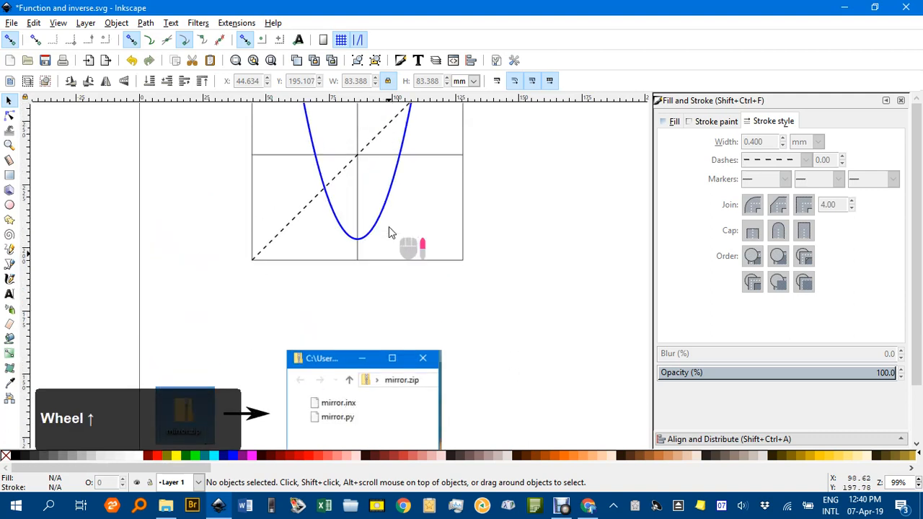
{"action": "scroll", "coordinate": [387, 236], "scroll_direction": "down", "scroll_amount": 1}
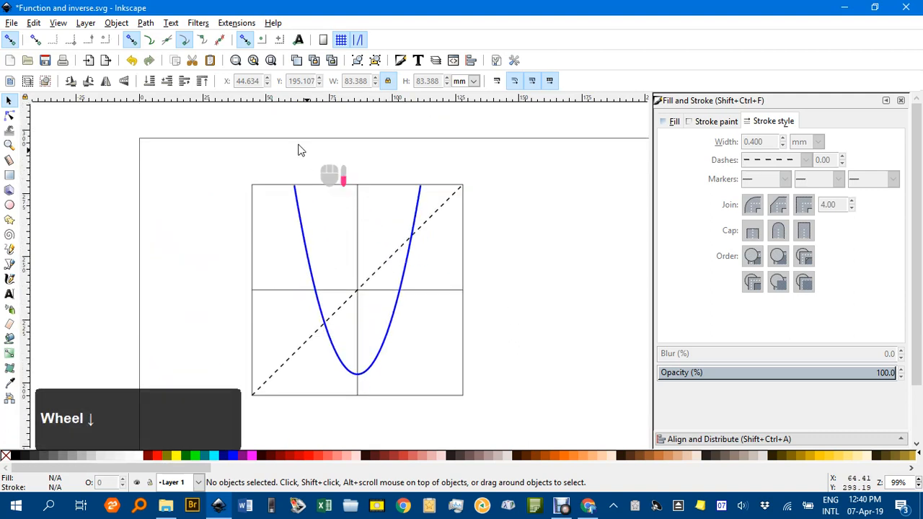
{"action": "left_click", "coordinate": [304, 239]}
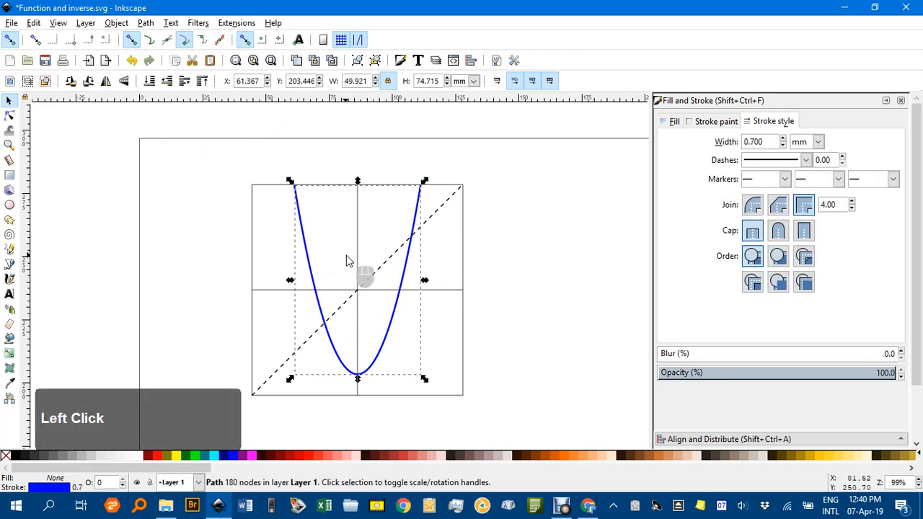
{"action": "left_click", "coordinate": [444, 210], "text": "shift"}
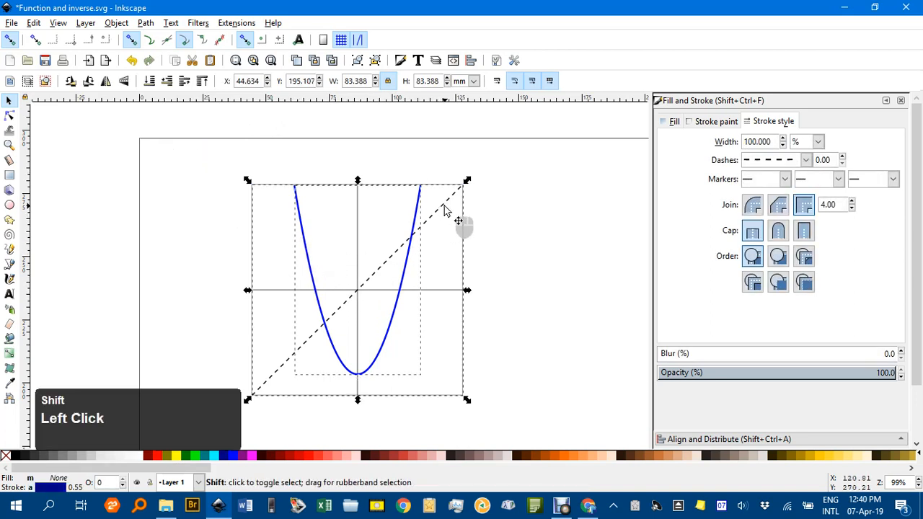
{"action": "left_click", "coordinate": [223, 24]}
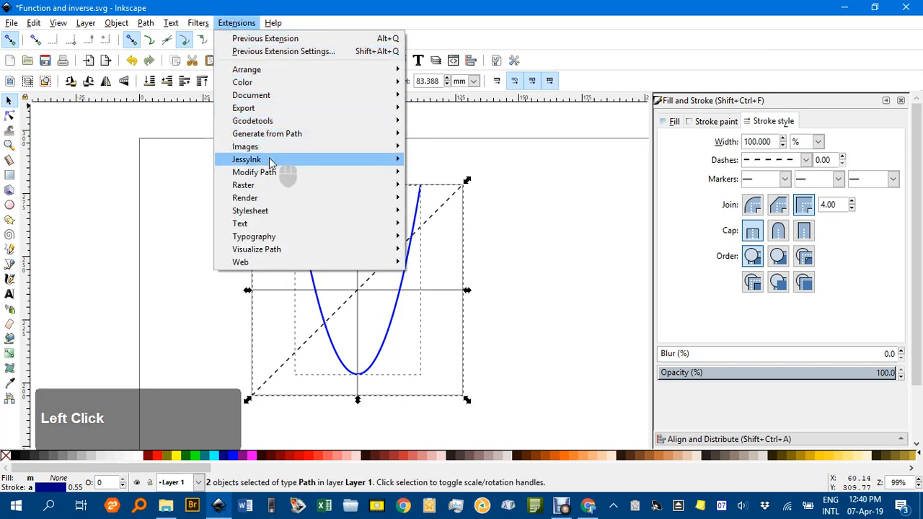
{"action": "mouse_move", "coordinate": [271, 171]}
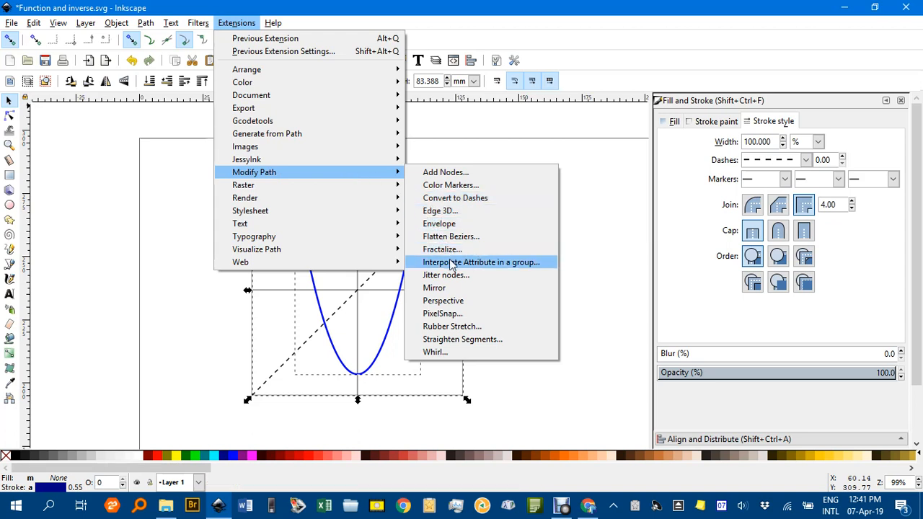
{"action": "left_click", "coordinate": [455, 289]}
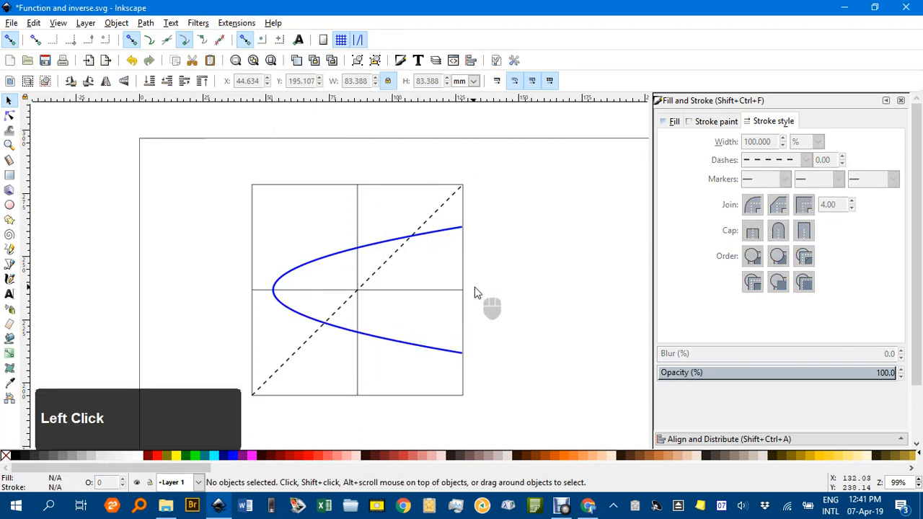
{"action": "key", "text": "ctrl+z"}
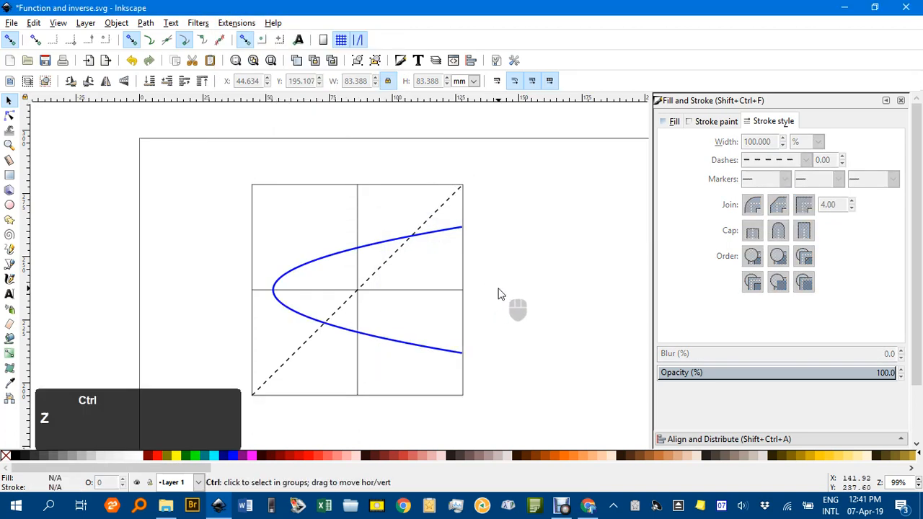
Duplicate the blue parabola in place and give the duplicate a red stroke.
{"action": "left_click", "coordinate": [407, 265]}
{"action": "left_click", "coordinate": [407, 265]}
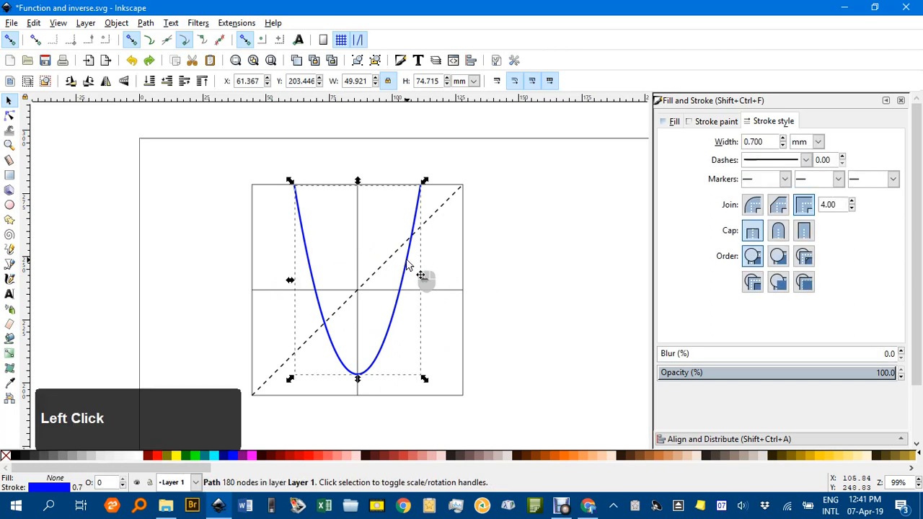
{"action": "key", "text": "ctrl+d"}
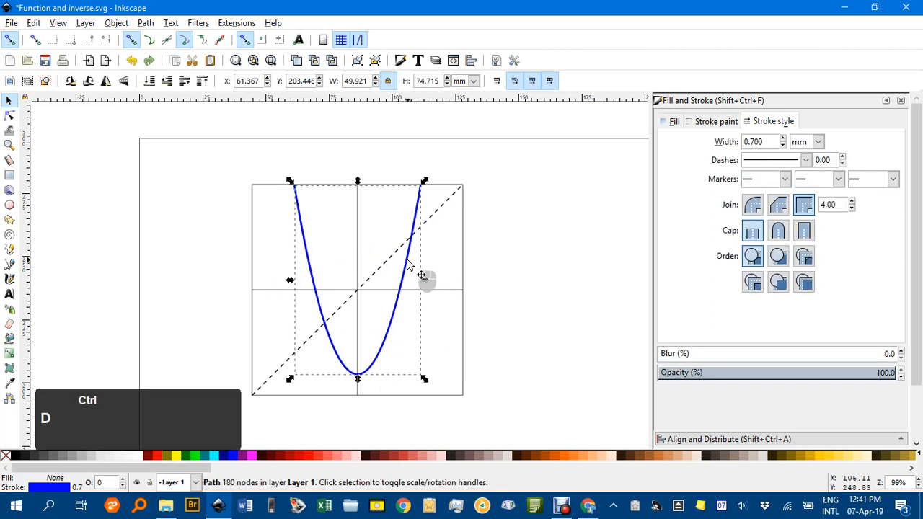
{"action": "left_click", "coordinate": [158, 457], "text": "shift"}
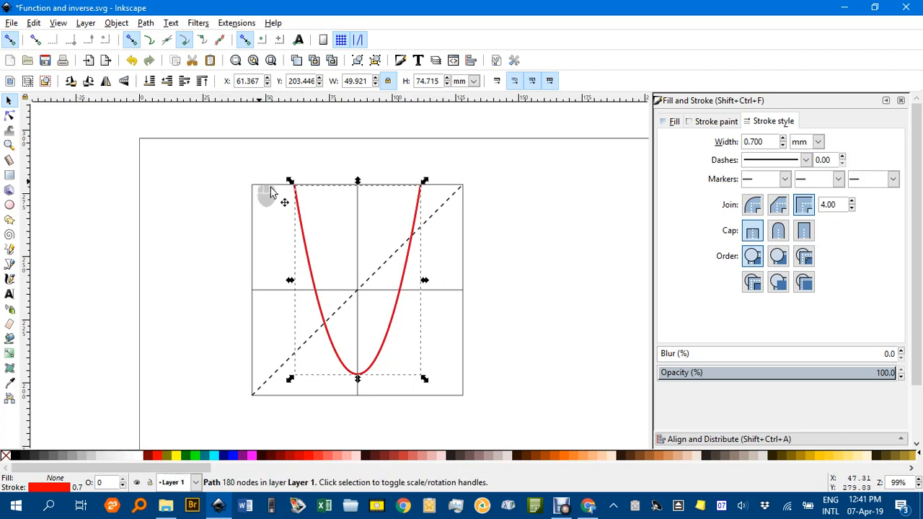
Mirror the red parabola across the dashed diagonal line with the Mirror extension.
{"action": "left_click", "coordinate": [439, 210], "text": "shift"}
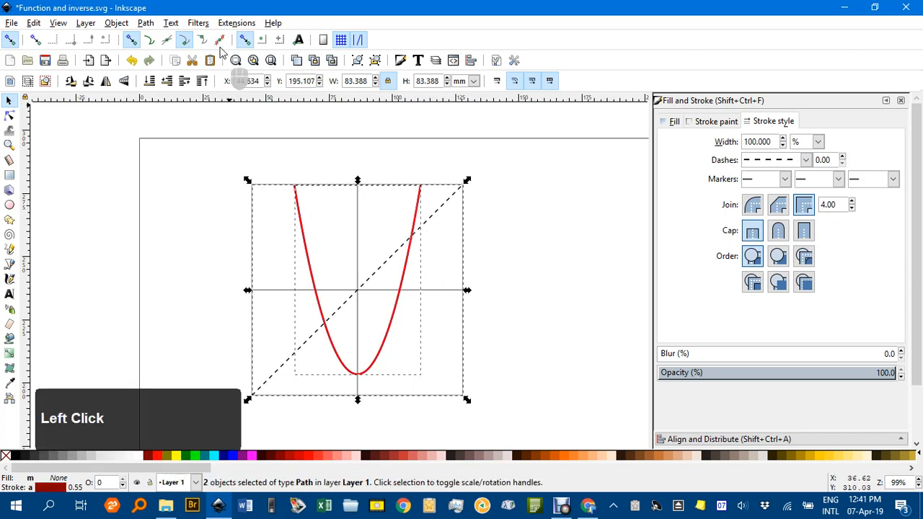
{"action": "left_click", "coordinate": [228, 25]}
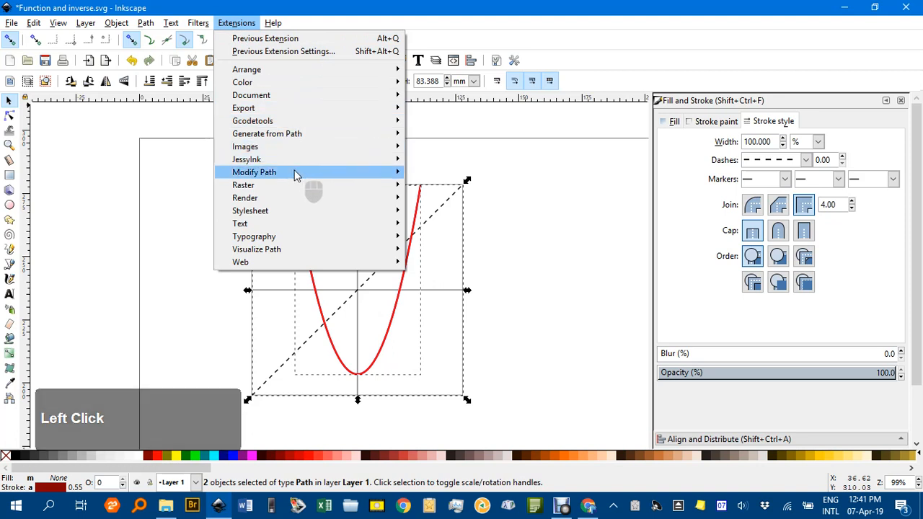
{"action": "mouse_move", "coordinate": [330, 174]}
{"action": "left_click", "coordinate": [444, 288]}
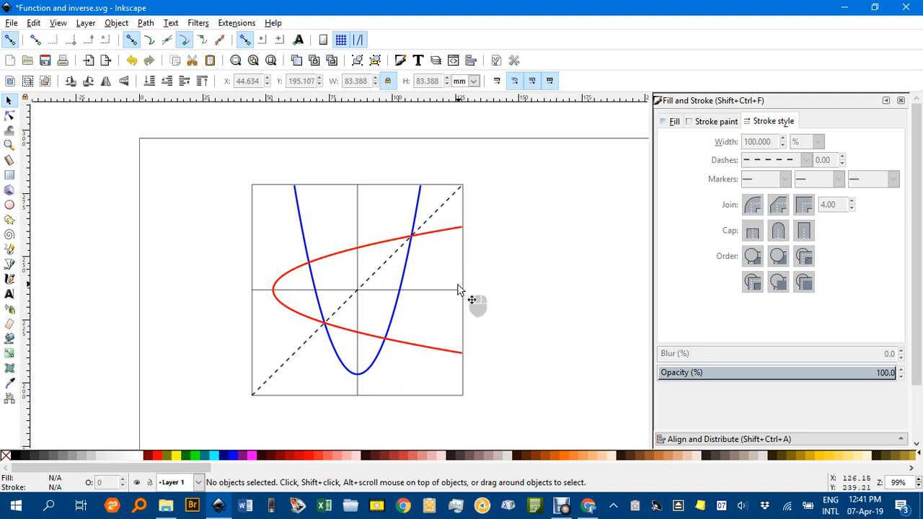
Insert a node on the blue parabola at its vertex, where it crosses the vertical axis.
{"action": "scroll", "coordinate": [362, 384], "scroll_direction": "up", "scroll_amount": 3}
{"action": "left_click", "coordinate": [374, 364]}
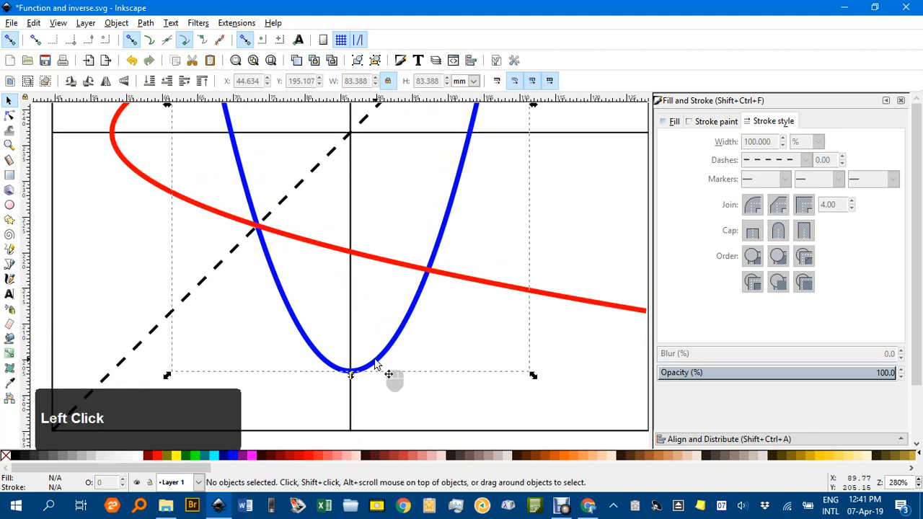
{"action": "key", "text": "n"}
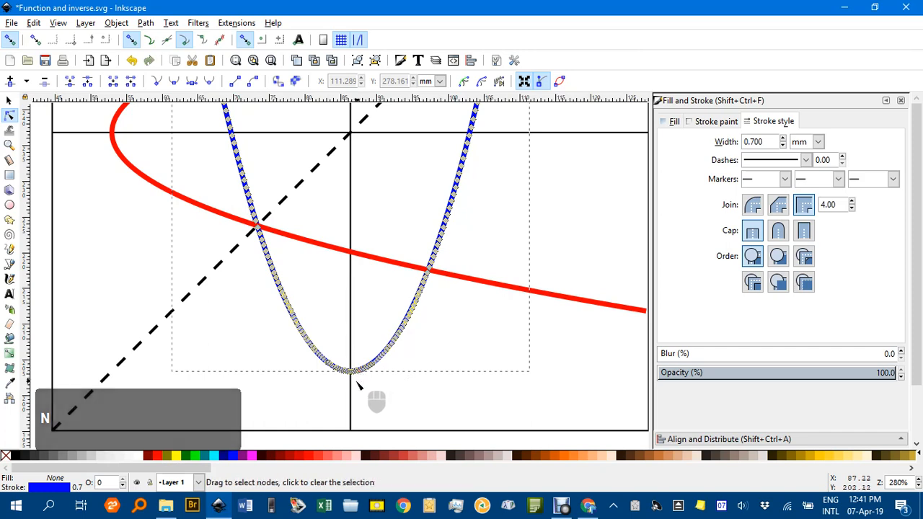
{"action": "scroll", "coordinate": [359, 385], "scroll_direction": "up", "scroll_amount": 6}
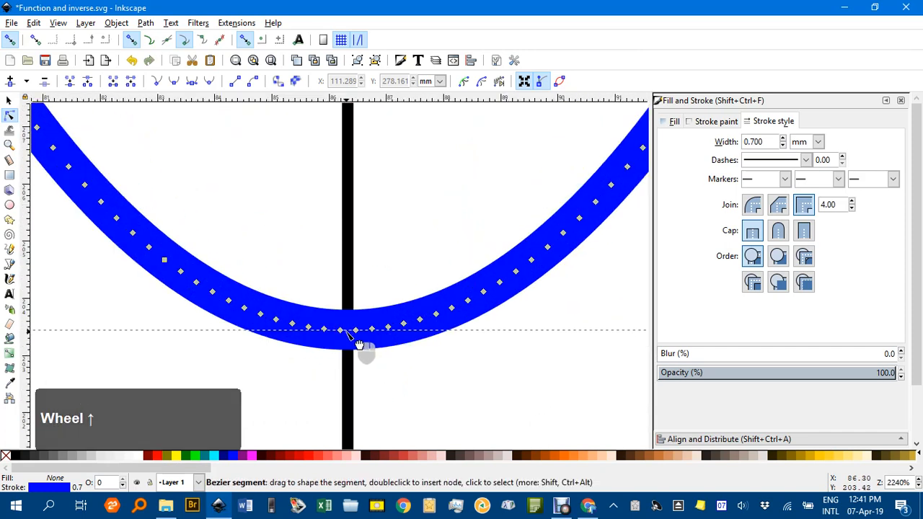
{"action": "scroll", "coordinate": [347, 334], "scroll_direction": "up", "scroll_amount": 3}
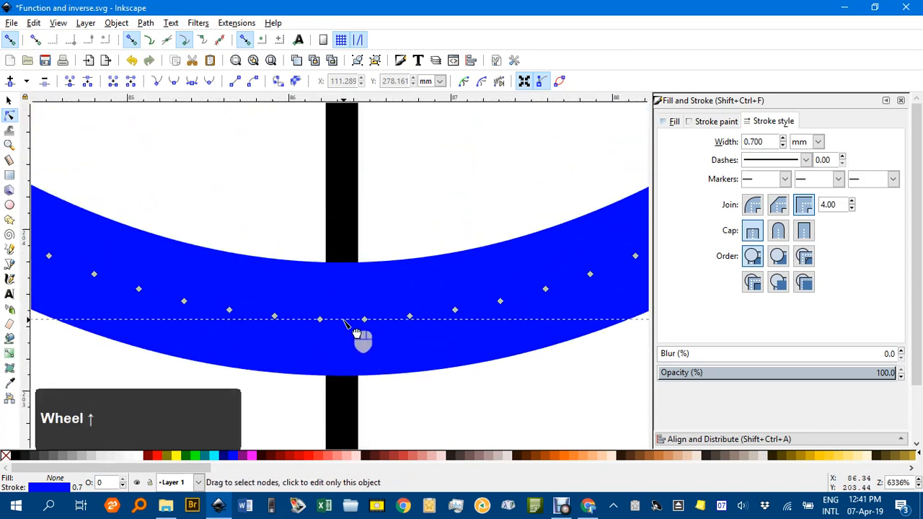
{"action": "double_click", "coordinate": [343, 320]}
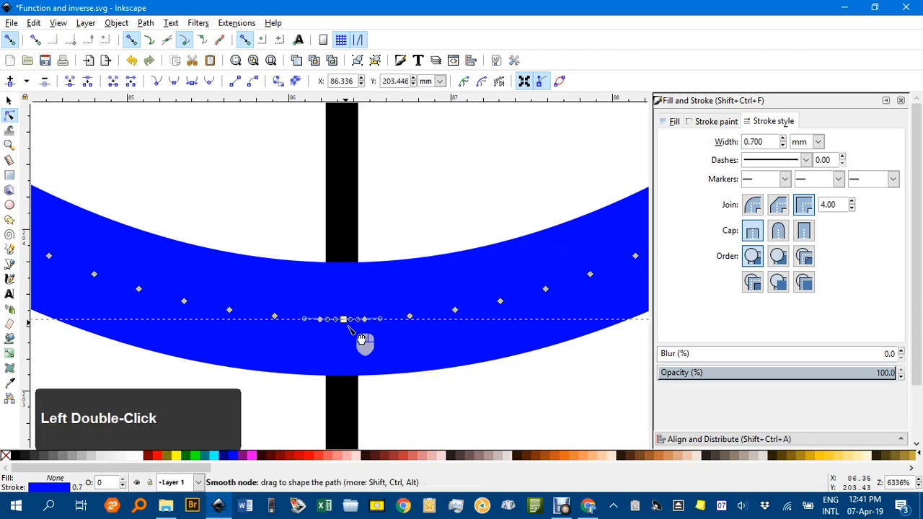
Break the blue parabola at the new vertex node and break it apart into two separate halves.
{"action": "left_click", "coordinate": [87, 84]}
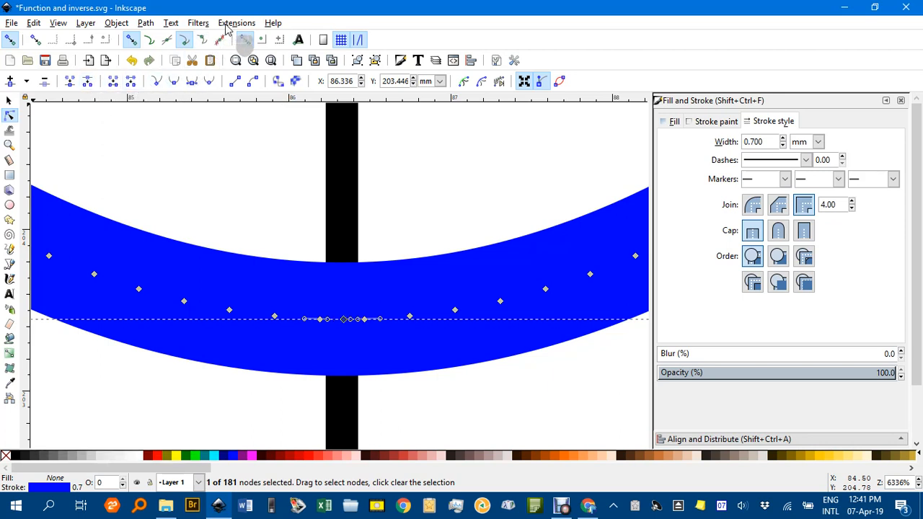
{"action": "left_click", "coordinate": [144, 23]}
{"action": "left_click", "coordinate": [191, 205]}
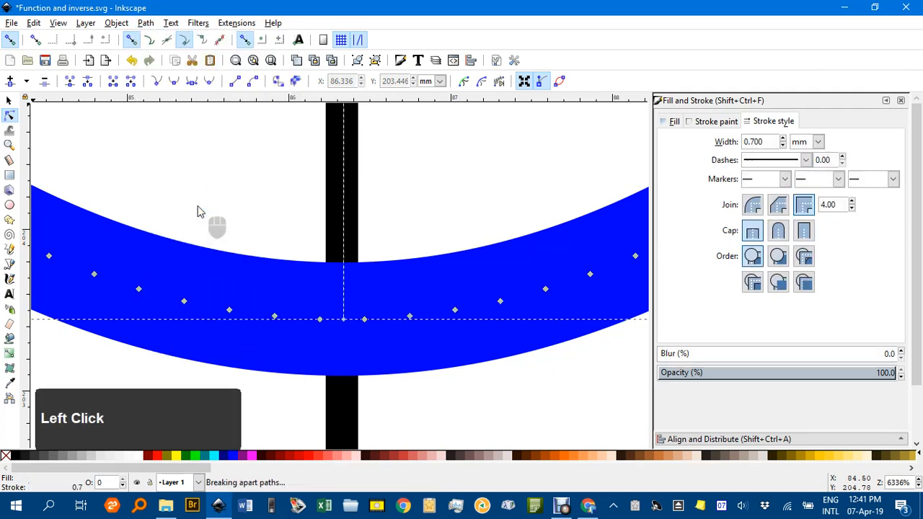
{"action": "left_click", "coordinate": [9, 100]}
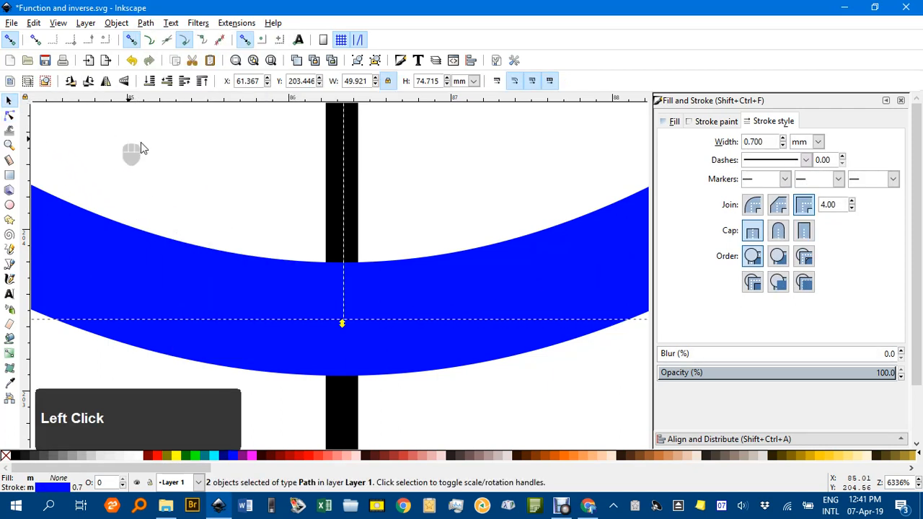
Delete the half of the blue parabola that lies left of the vertical axis.
{"action": "left_click", "coordinate": [223, 188]}
{"action": "left_click", "coordinate": [206, 292]}
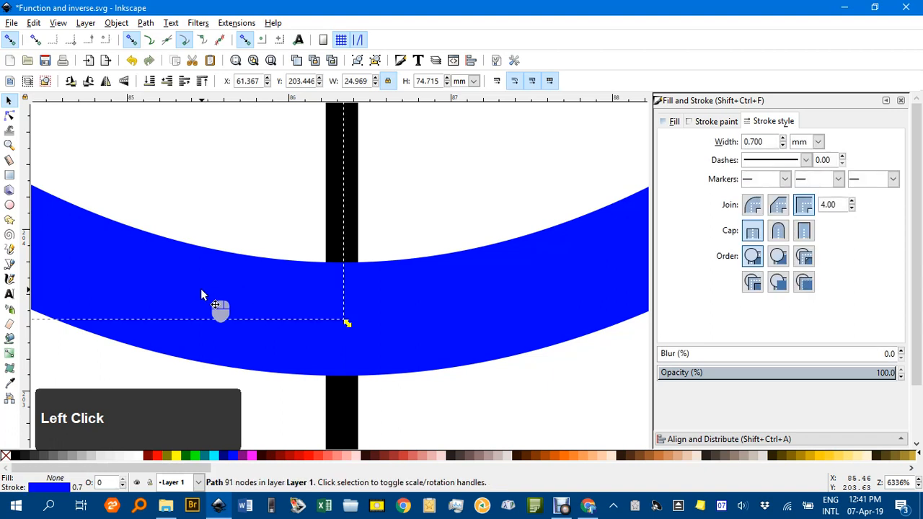
{"action": "key", "text": "Delete"}
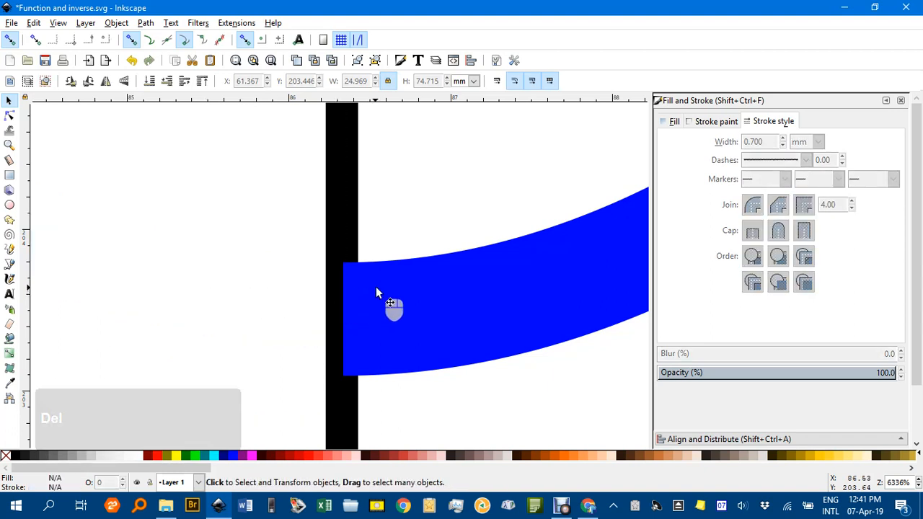
Insert a node on the red parabola at its vertex, where it crosses the horizontal axis.
{"action": "scroll", "coordinate": [376, 293], "scroll_direction": "down", "scroll_amount": 10, "text": "ctrl"}
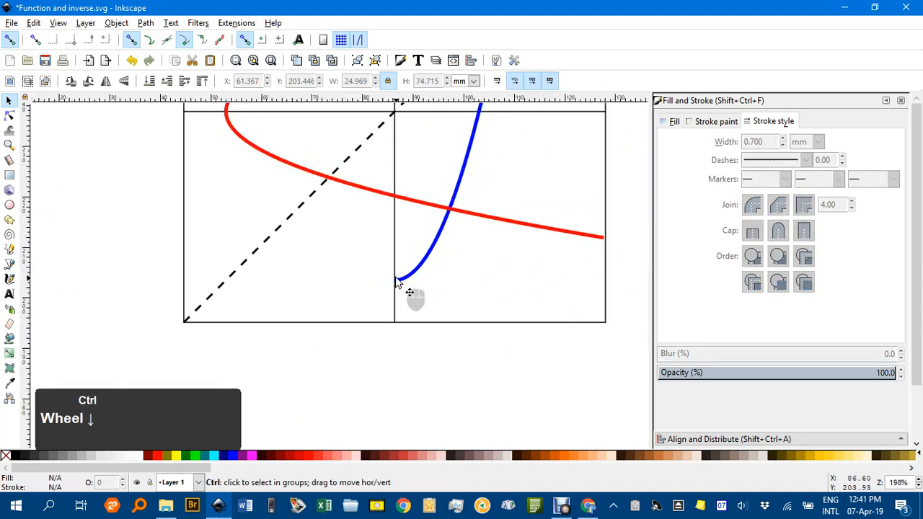
{"action": "left_click_drag", "start_coordinate": [338, 208], "coordinate": [389, 295]}
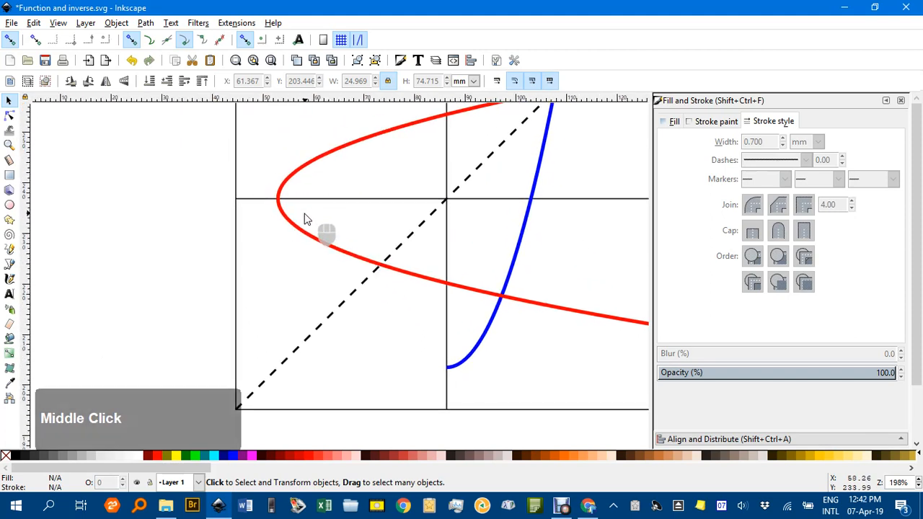
{"action": "left_click_drag", "start_coordinate": [328, 202], "coordinate": [324, 266]}
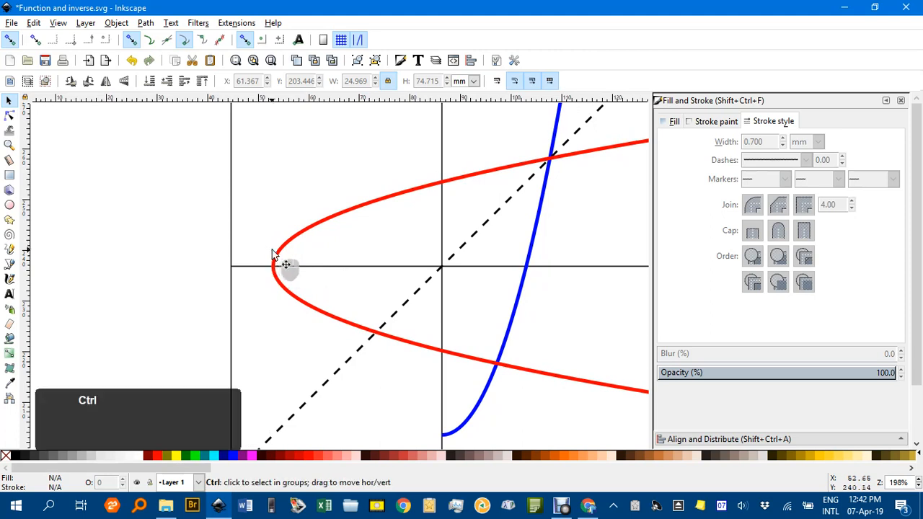
{"action": "scroll", "coordinate": [282, 260], "scroll_direction": "up", "scroll_amount": 6}
{"action": "scroll", "coordinate": [262, 279], "scroll_direction": "up", "scroll_amount": 4}
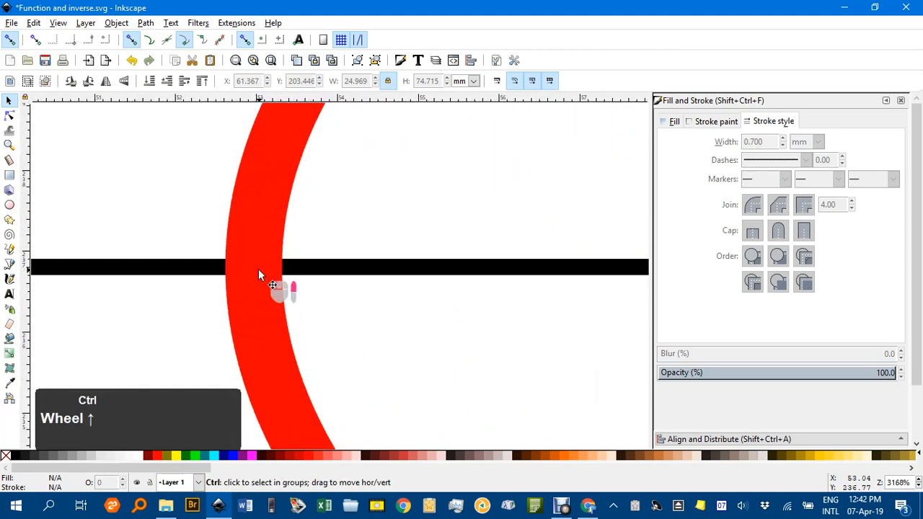
{"action": "left_click", "coordinate": [256, 264]}
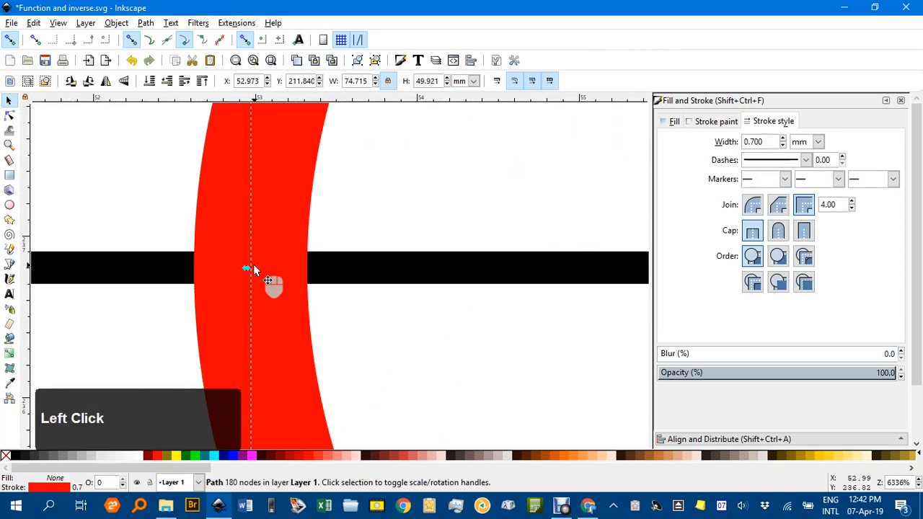
{"action": "key", "text": "n"}
{"action": "double_click", "coordinate": [250, 268]}
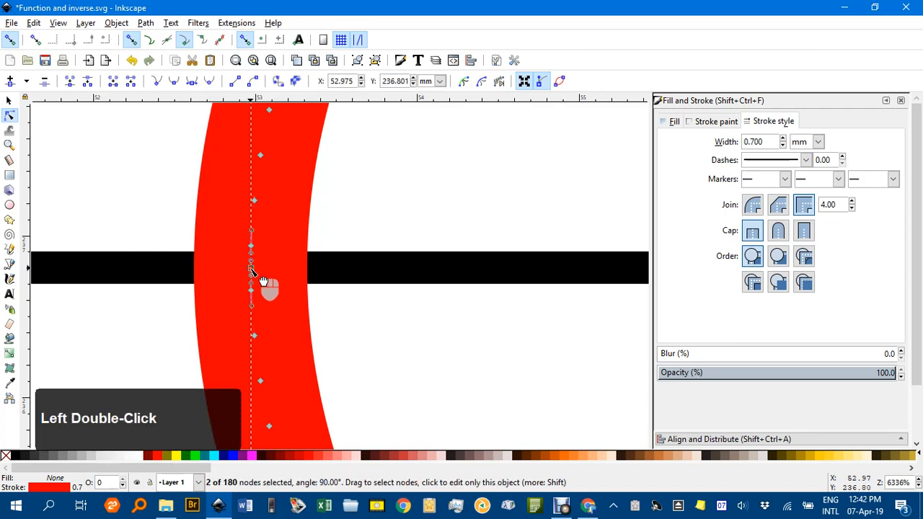
Break the red parabola at its vertex node and break it apart into two separate halves.
{"action": "left_click", "coordinate": [88, 81]}
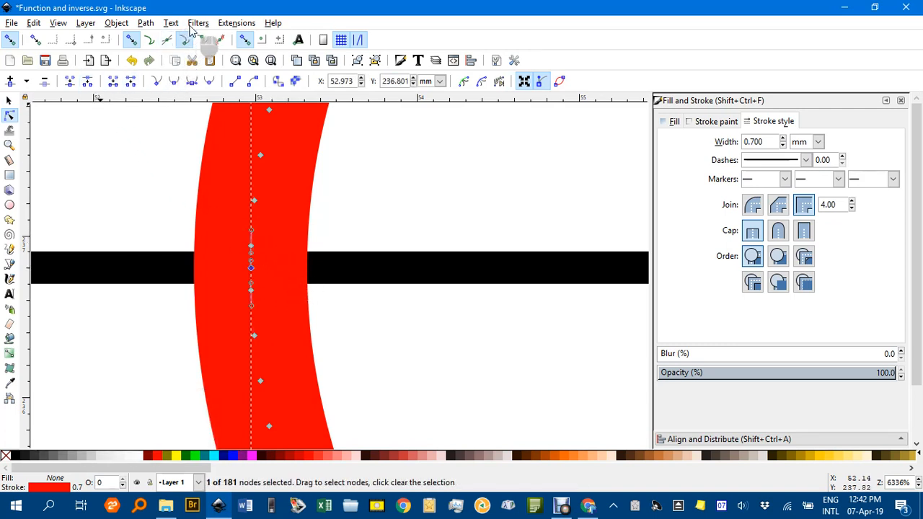
{"action": "left_click", "coordinate": [151, 23]}
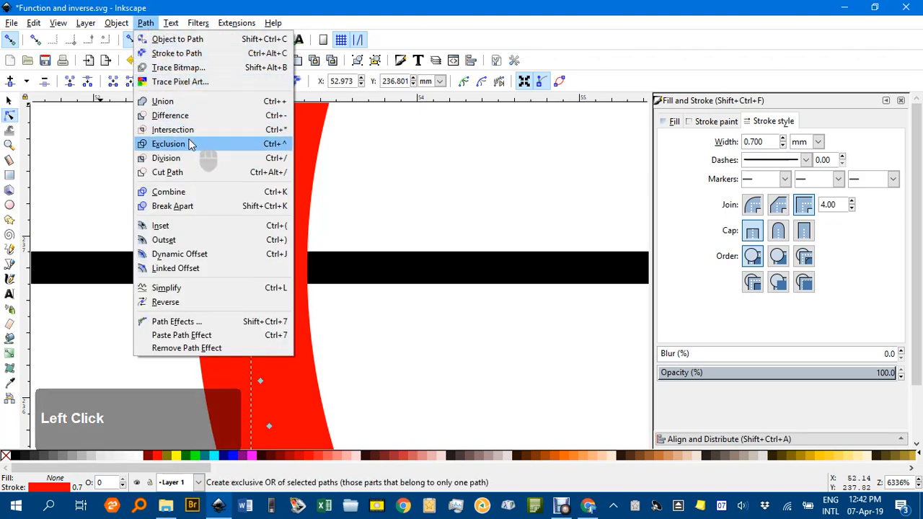
{"action": "left_click", "coordinate": [189, 207]}
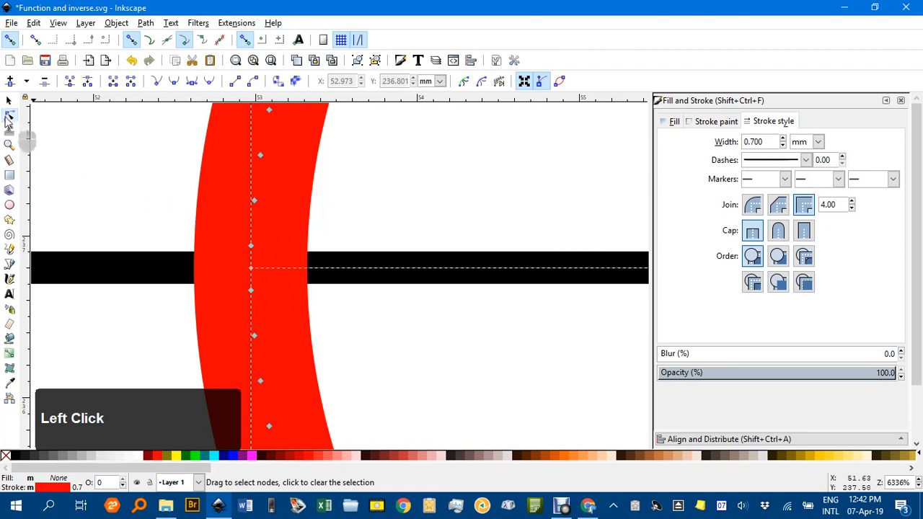
Delete the half of the red parabola that lies below the horizontal axis.
{"action": "left_click", "coordinate": [9, 101]}
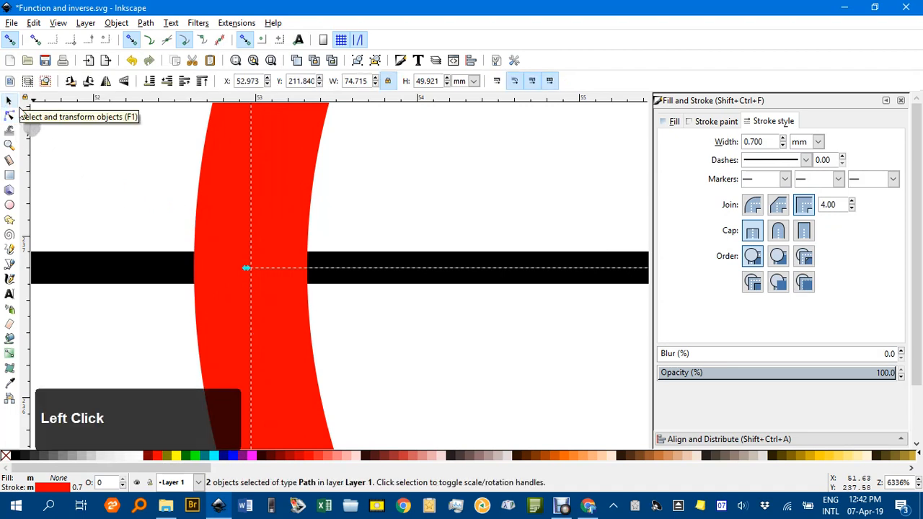
{"action": "left_click", "coordinate": [87, 152]}
{"action": "scroll", "coordinate": [364, 245], "scroll_direction": "down", "scroll_amount": 3}
{"action": "scroll", "coordinate": [364, 245], "scroll_direction": "down", "scroll_amount": 7}
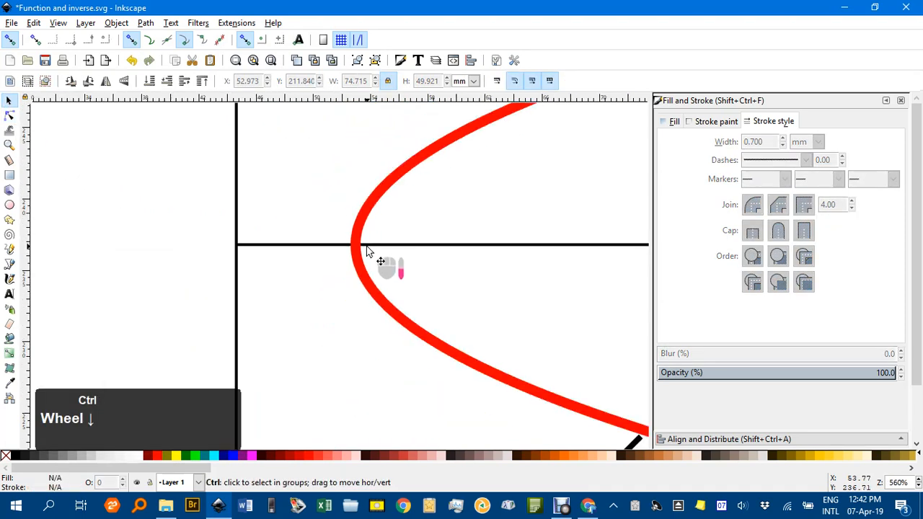
{"action": "left_click", "coordinate": [387, 282]}
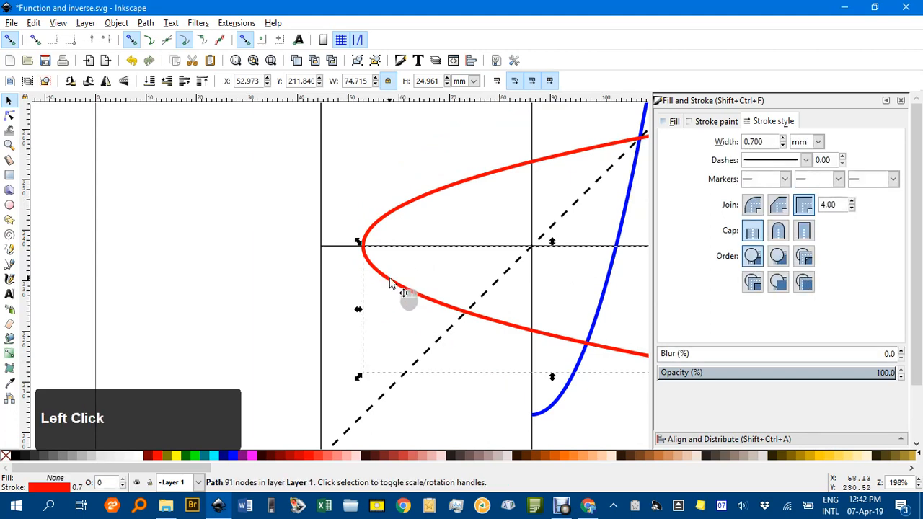
{"action": "key", "text": "Delete"}
Set both axis lines to a stroke width of 0.400 mm and give them arrowhead end markers.
{"action": "scroll", "coordinate": [493, 314], "scroll_direction": "down", "scroll_amount": 2}
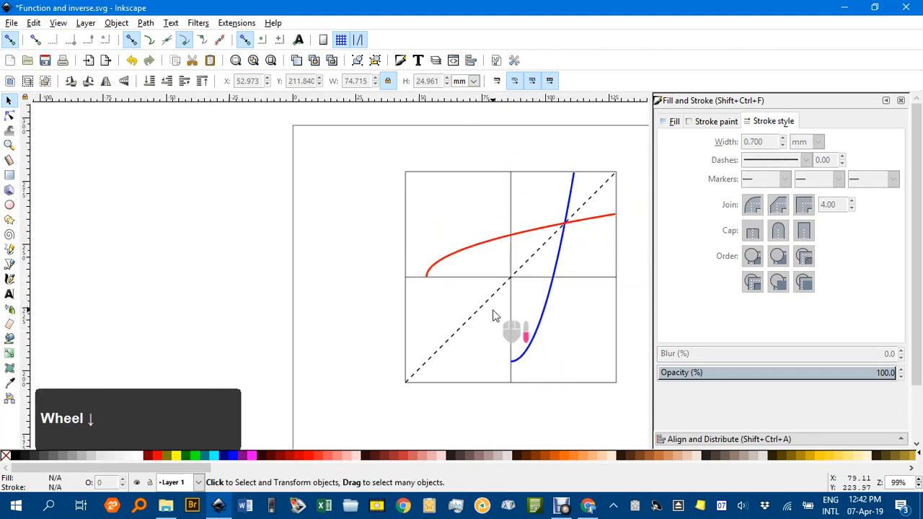
{"action": "left_click_drag", "start_coordinate": [492, 314], "coordinate": [340, 293]}
{"action": "scroll", "coordinate": [372, 243], "scroll_direction": "up", "scroll_amount": 2}
{"action": "scroll", "coordinate": [388, 245], "scroll_direction": "down", "scroll_amount": 1}
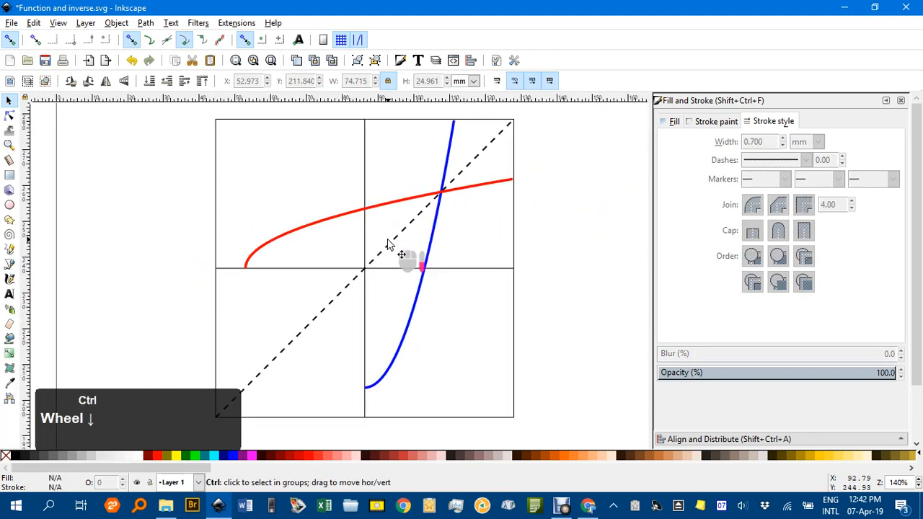
{"action": "left_click", "coordinate": [365, 160]}
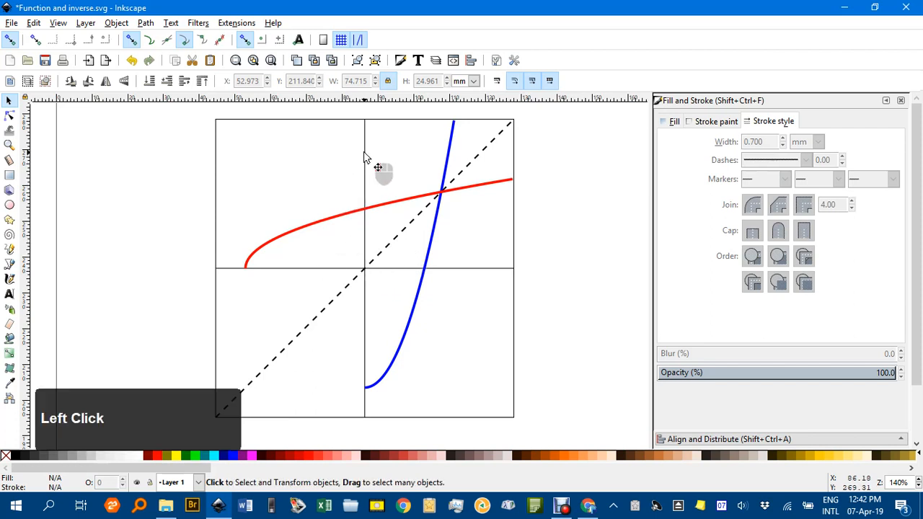
{"action": "left_click", "coordinate": [495, 272], "text": "shift"}
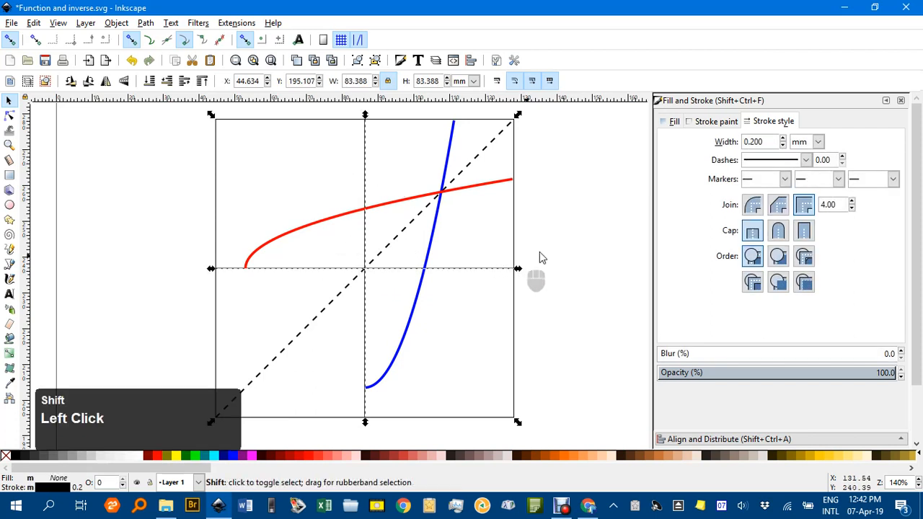
{"action": "double_click", "coordinate": [784, 138]}
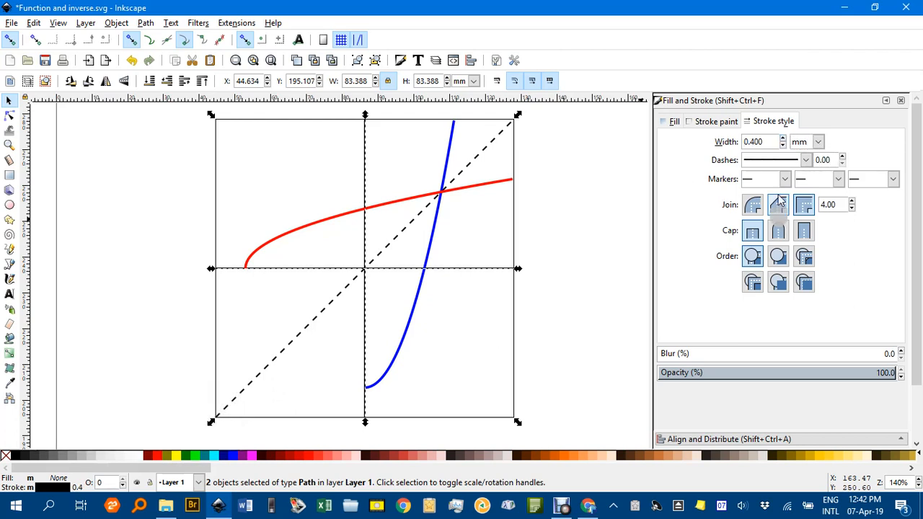
{"action": "left_click", "coordinate": [893, 179]}
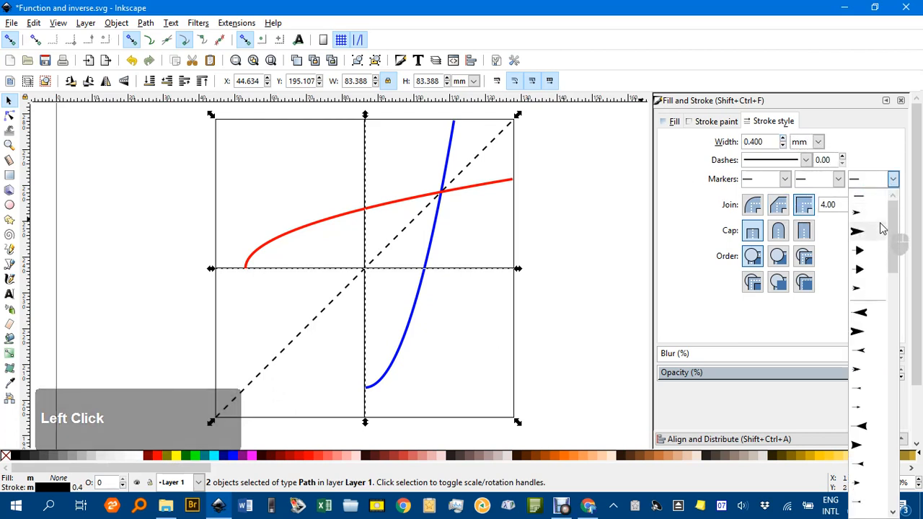
{"action": "left_click", "coordinate": [878, 221]}
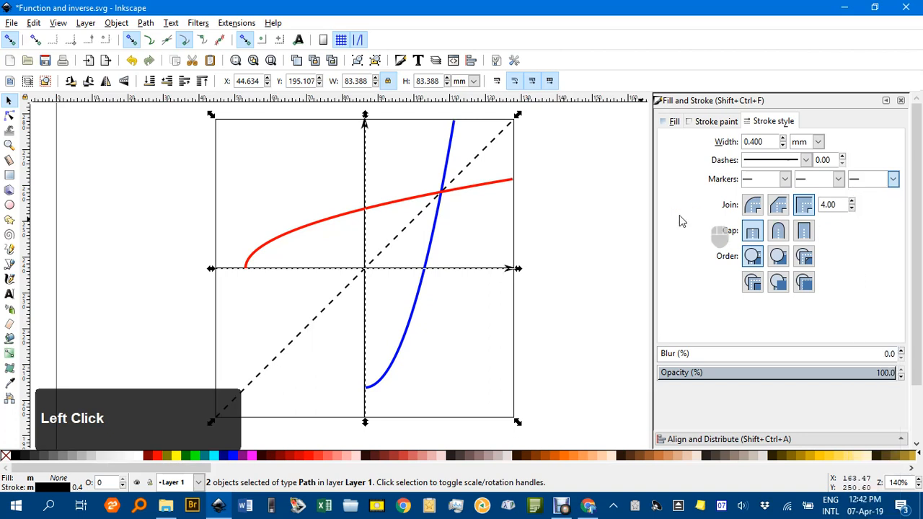
{"action": "left_click", "coordinate": [587, 220]}
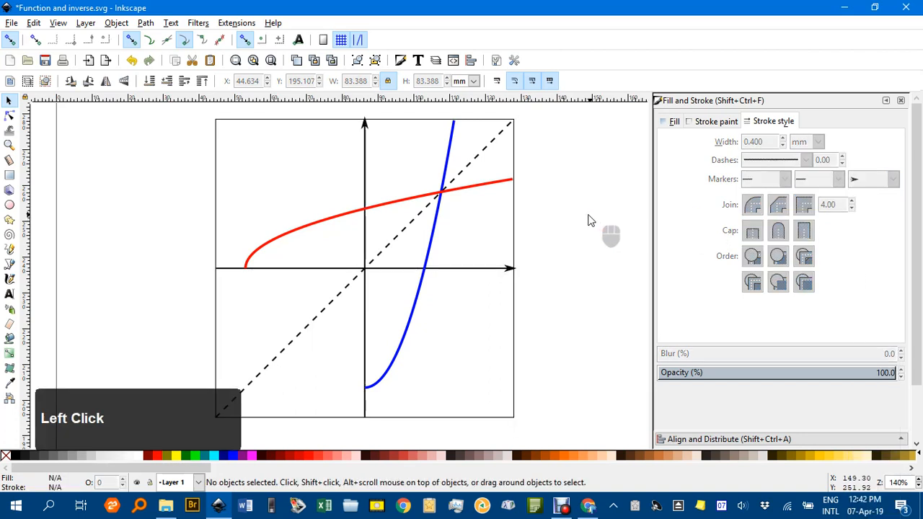
Delete the square frame around the graph.
{"action": "left_click", "coordinate": [514, 226]}
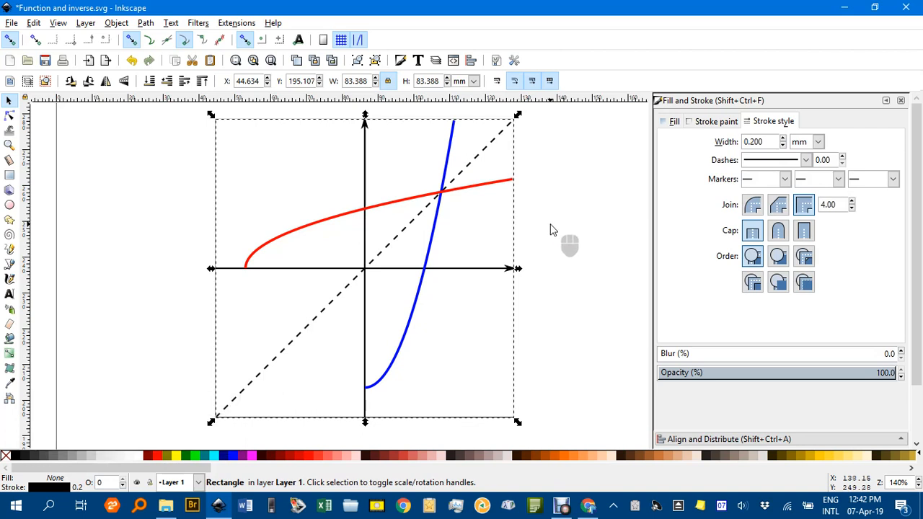
{"action": "key", "text": "Delete"}
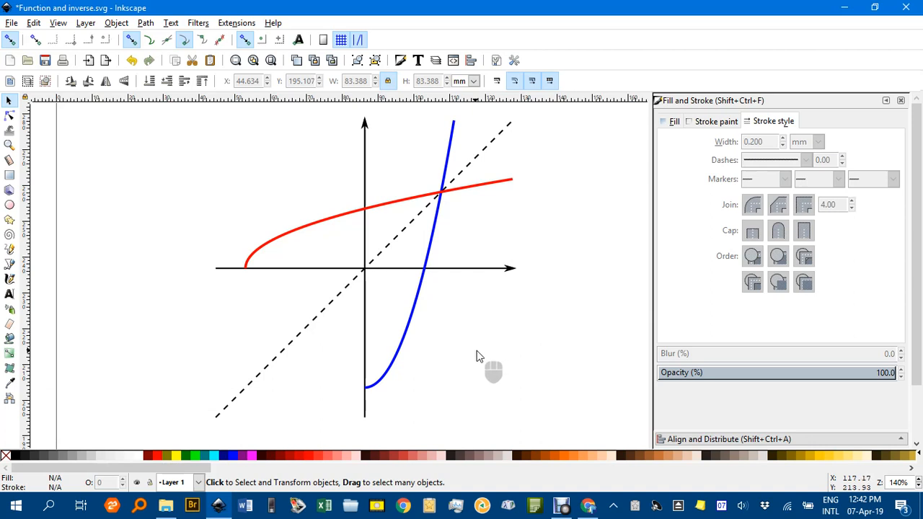
{"action": "scroll", "coordinate": [473, 326], "scroll_direction": "down", "scroll_amount": 8}
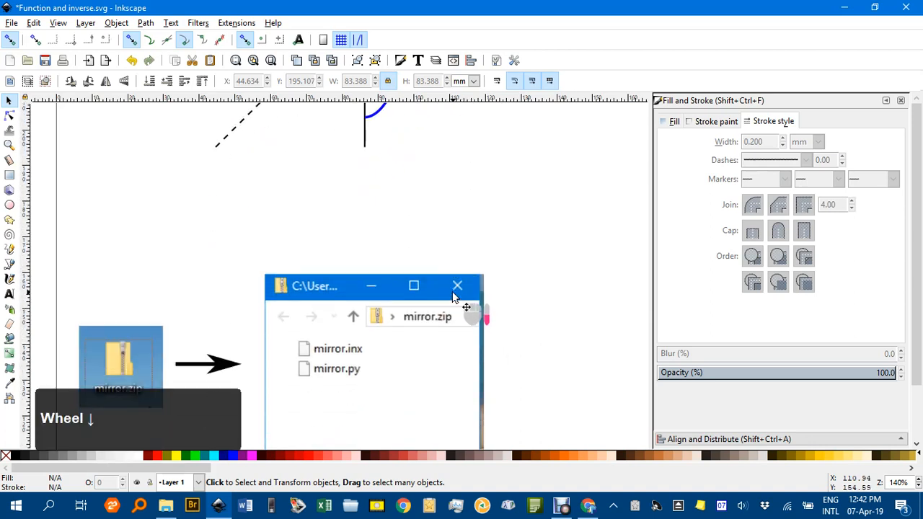
{"action": "scroll", "coordinate": [433, 241], "scroll_direction": "up", "scroll_amount": 12}
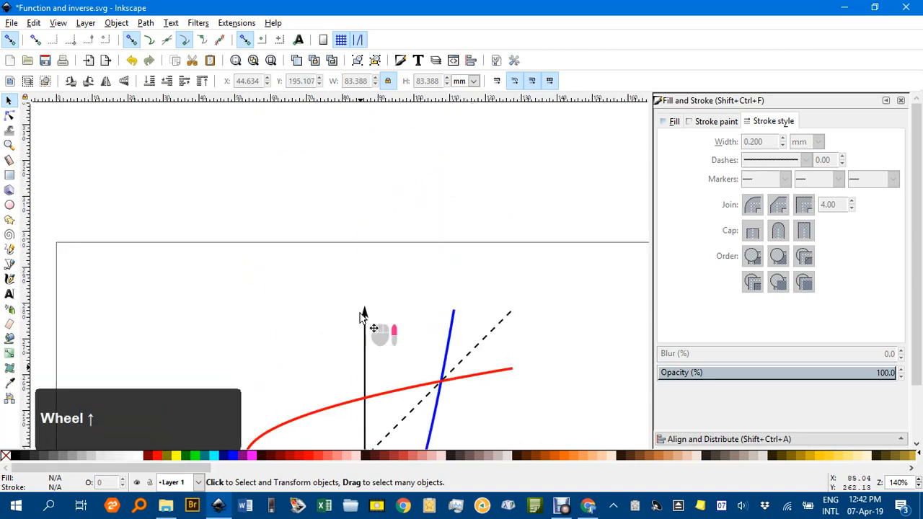
{"action": "scroll", "coordinate": [375, 326], "scroll_direction": "down", "scroll_amount": 3}
{"action": "scroll", "coordinate": [375, 326], "scroll_direction": "down", "scroll_amount": 2}
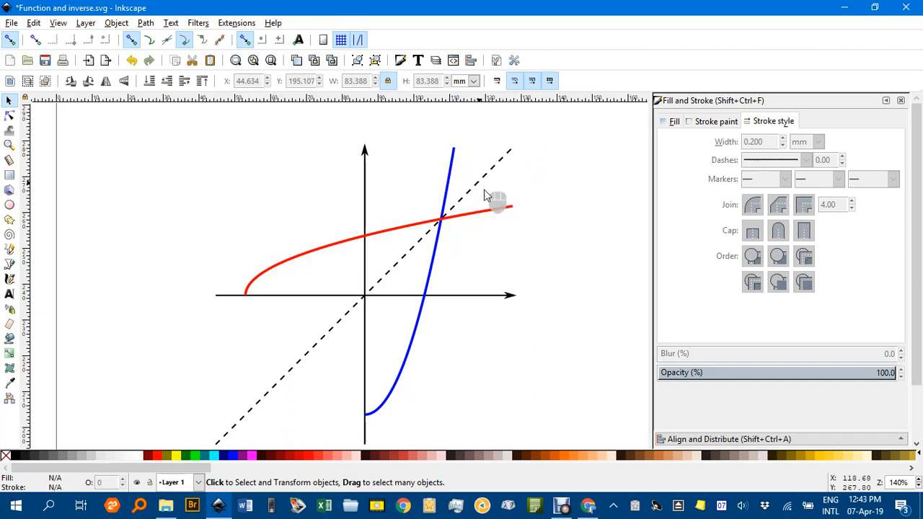
{"action": "scroll", "coordinate": [524, 264], "scroll_direction": "down", "scroll_amount": 1}
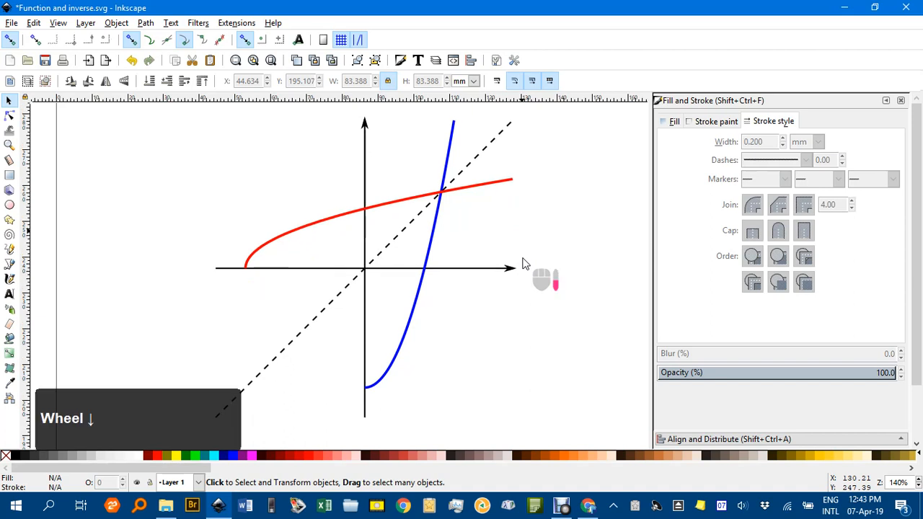